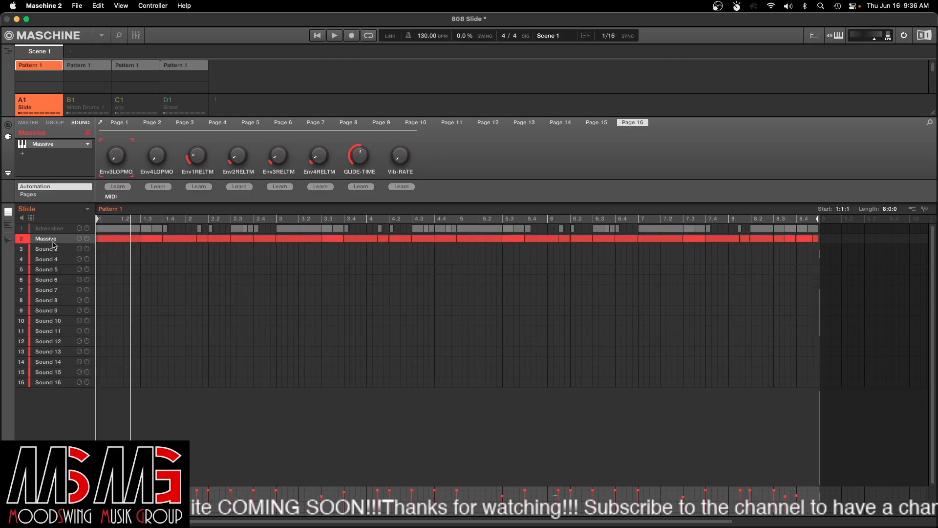
# Step: Open Massive's editor for the Slide bass and examine its glide, key-tracking and voicing settings
pyautogui.click(56, 146)
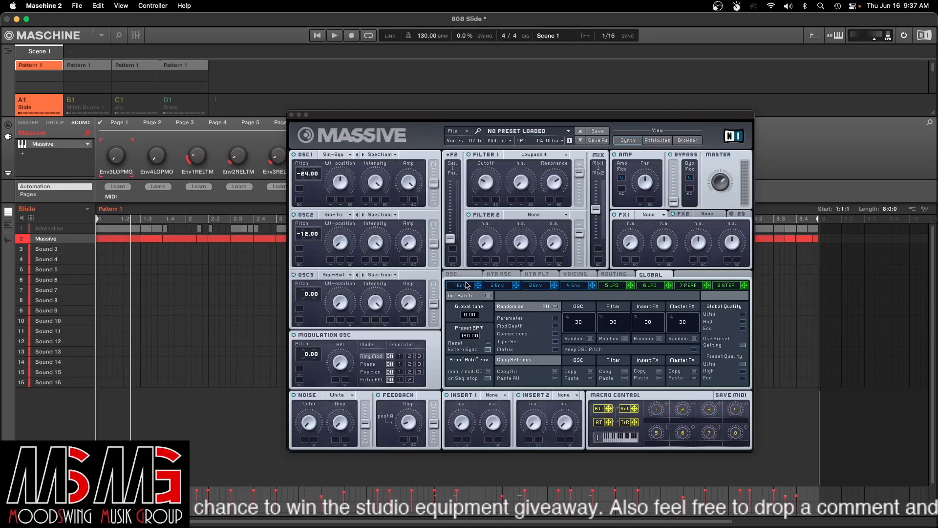
pyautogui.click(464, 277)
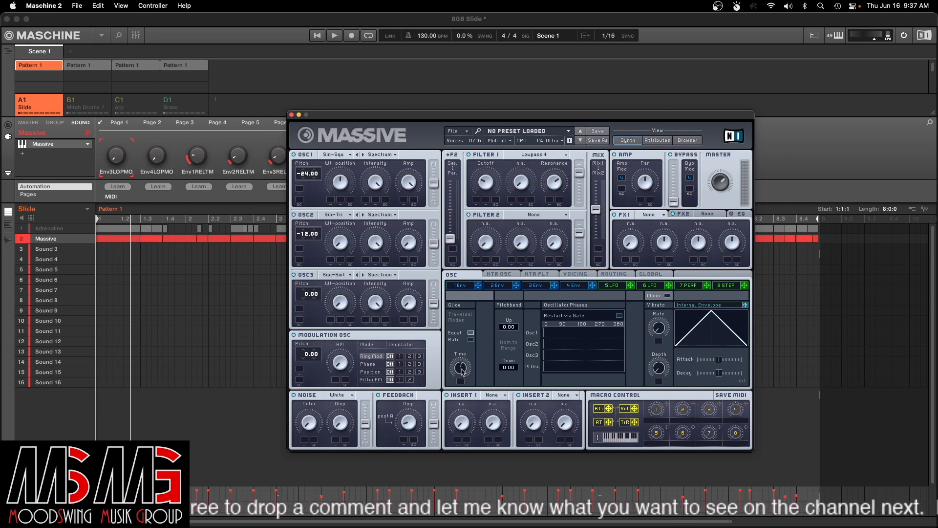
pyautogui.click(506, 277)
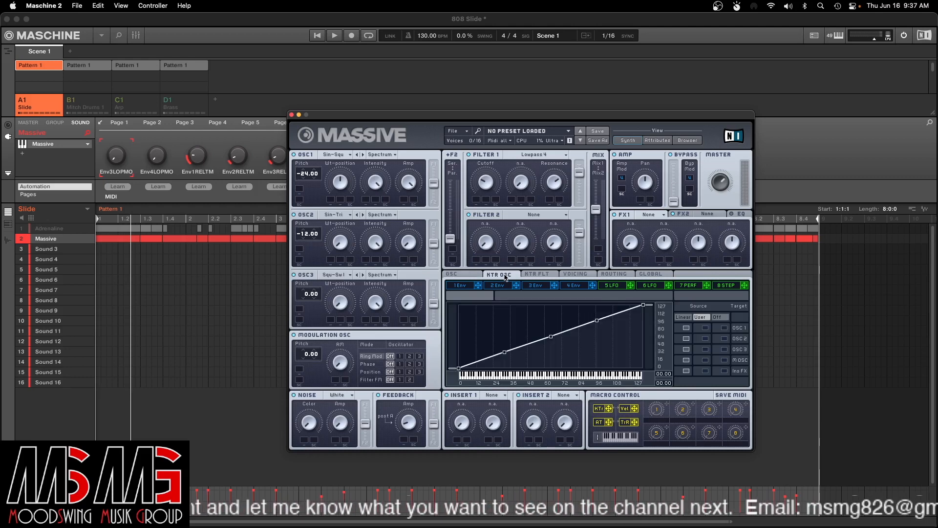
pyautogui.click(534, 275)
pyautogui.click(580, 276)
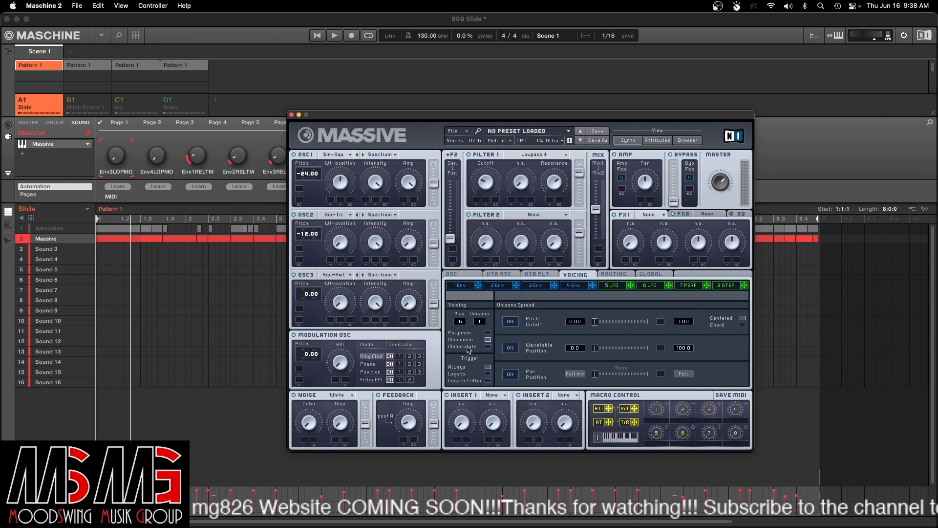
pyautogui.click(459, 275)
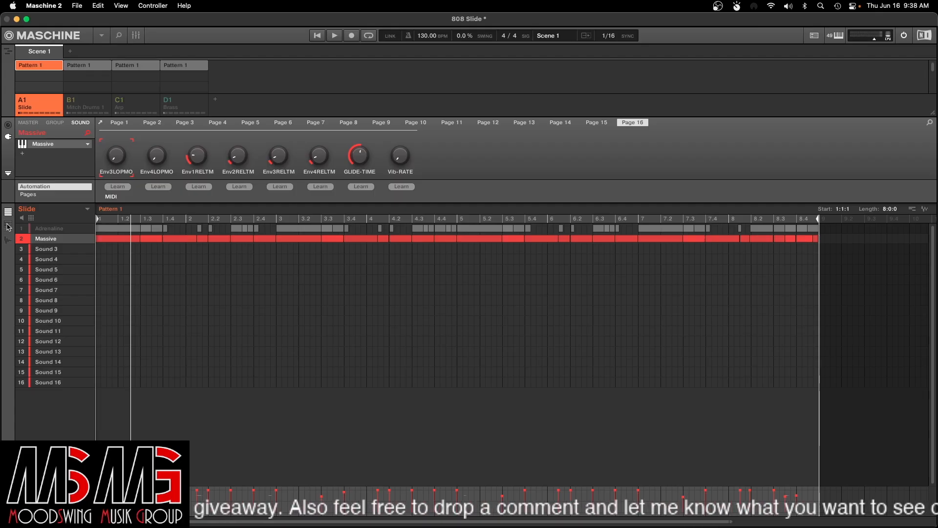
# Step: Show the Massive bass pattern's notes in the piano roll and play it from the start
pyautogui.click(8, 226)
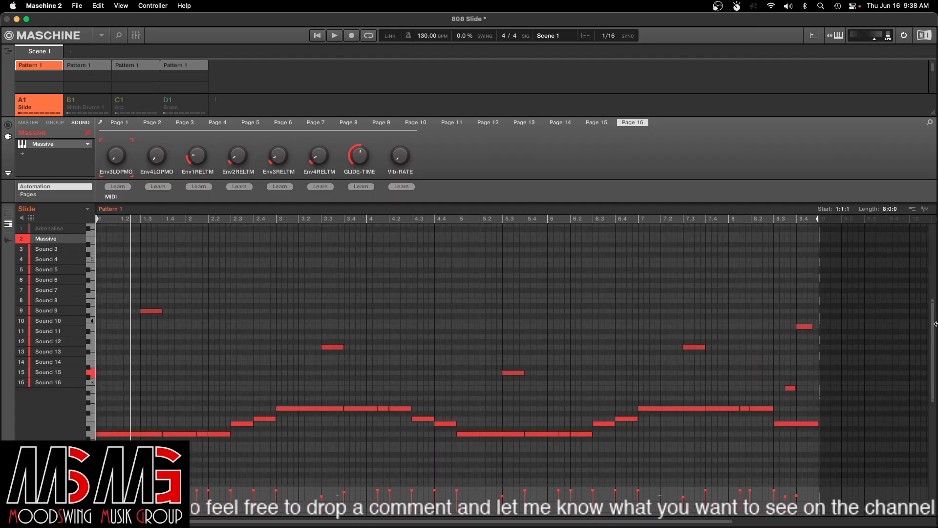
pyautogui.scroll(-5, 893, 350)
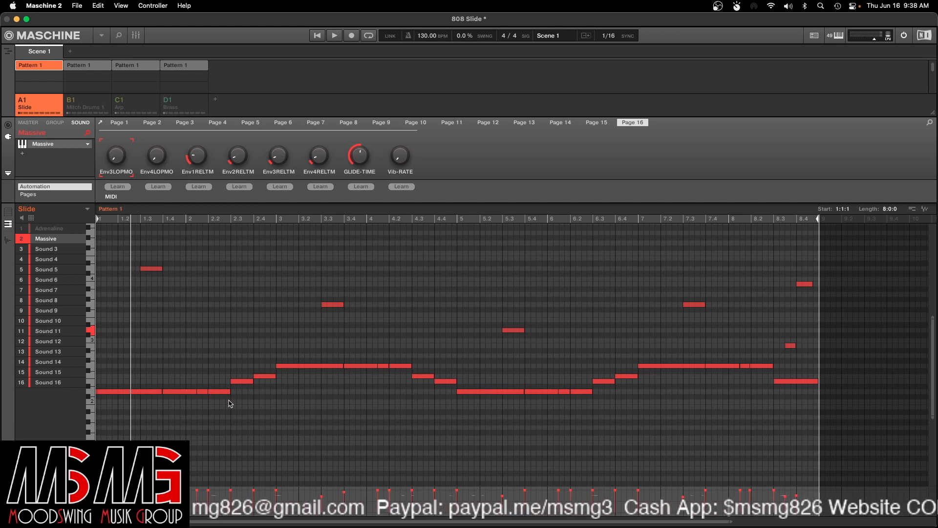
pyautogui.click(317, 35)
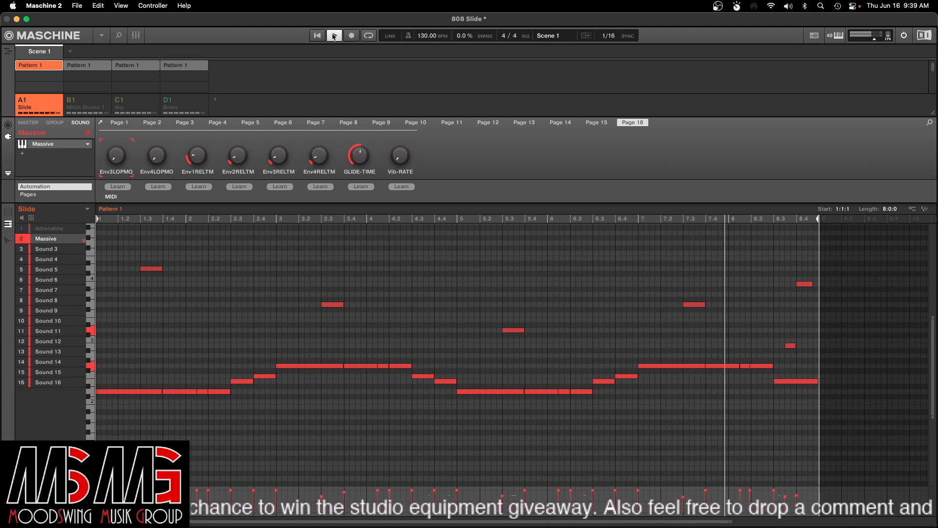
pyautogui.click(333, 37)
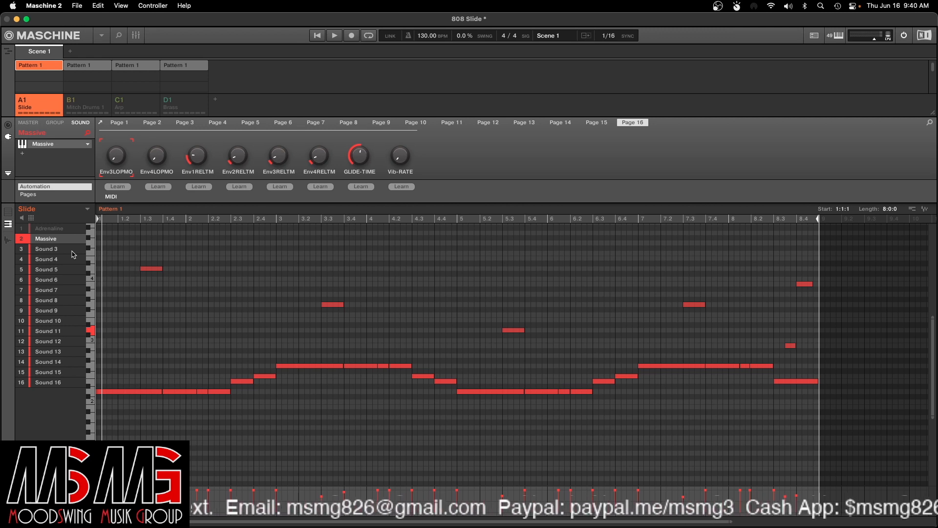
# Step: Reopen Massive's editor and review the Monophon voicing mode and the oscillator glide settings
pyautogui.doubleClick(49, 144)
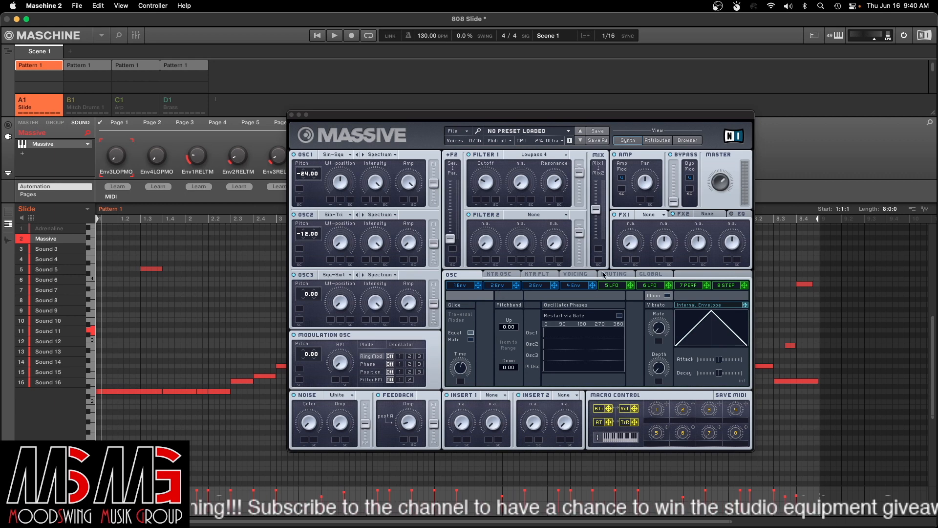
pyautogui.click(578, 274)
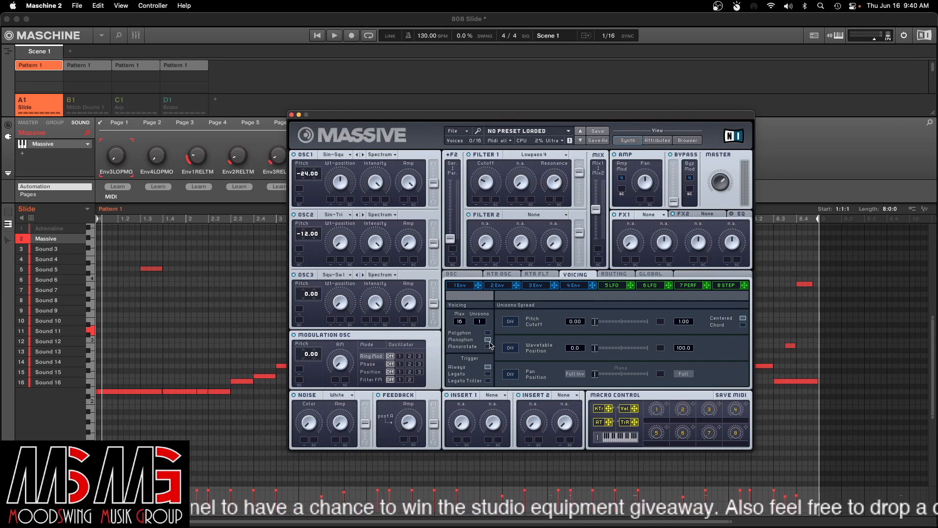
pyautogui.click(461, 274)
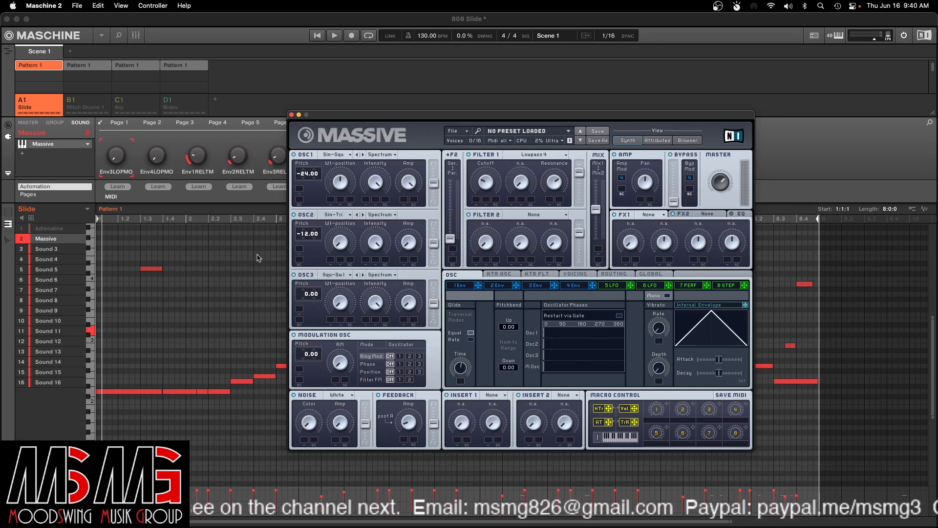
# Step: Play the bass pattern from the start with Massive's glide time in view, close its editor and stop playback
pyautogui.click(318, 35)
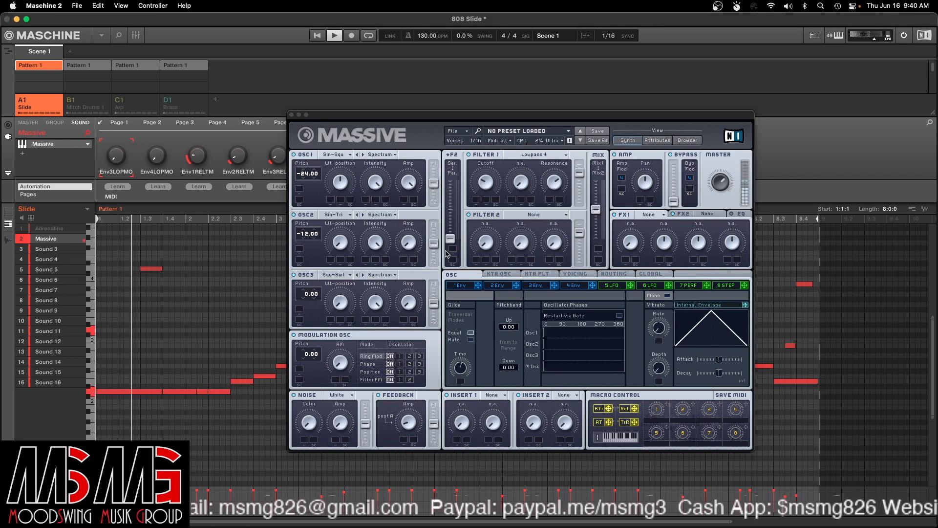
pyautogui.click(460, 384)
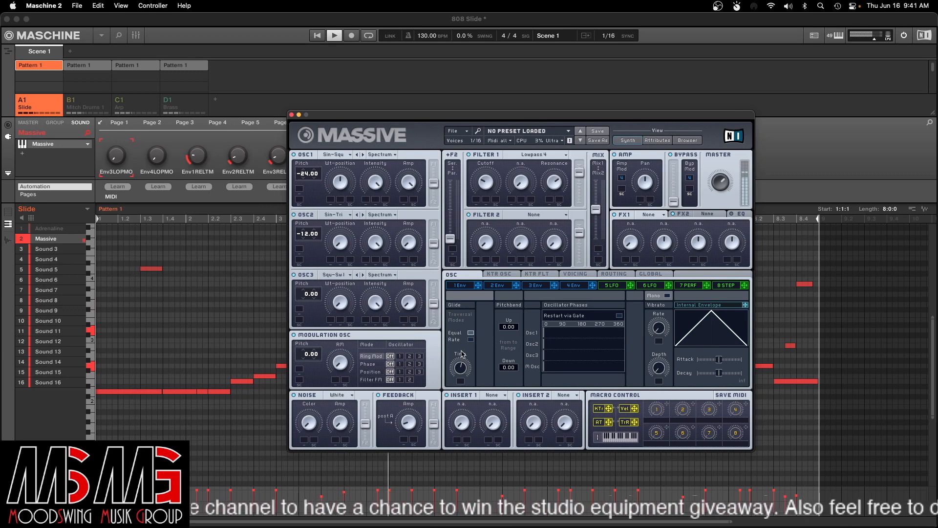
pyautogui.click(291, 115)
pyautogui.click(334, 35)
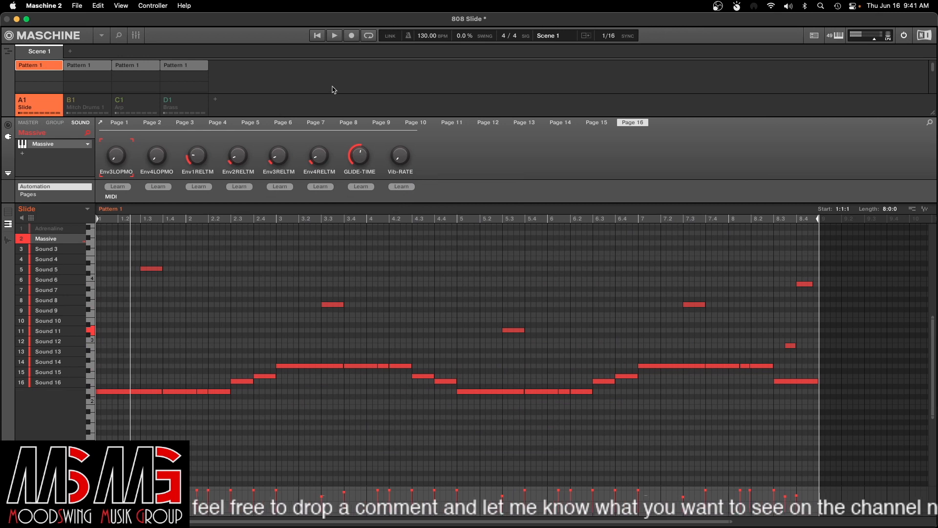
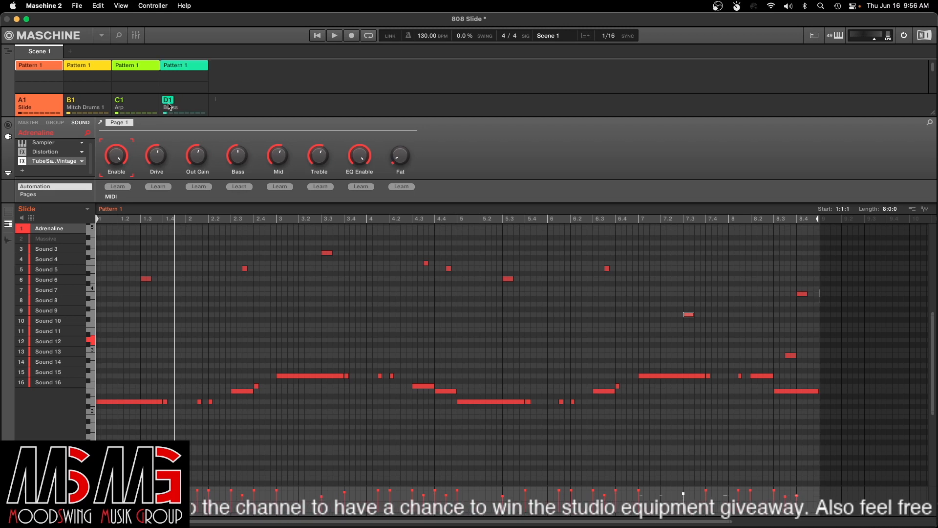
# Step: Play the full beat from the start with all four groups active, and stop playback
pyautogui.click(317, 36)
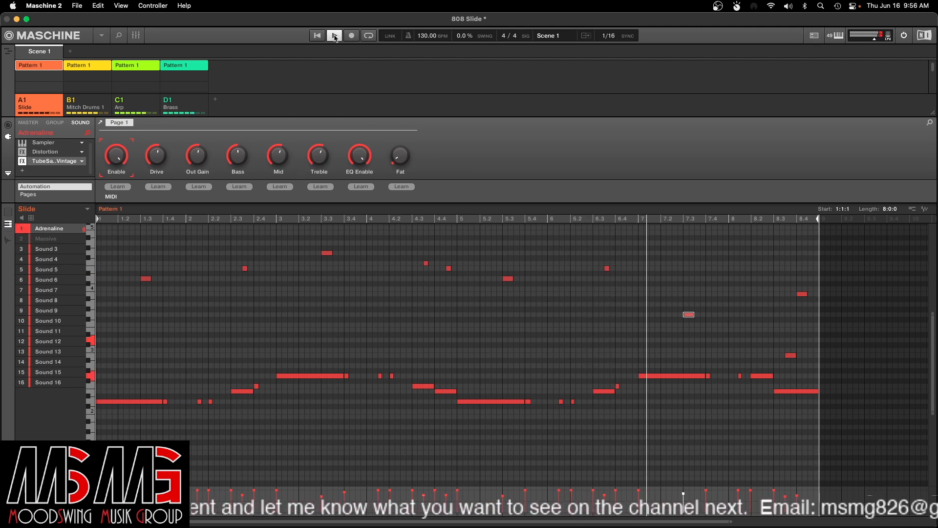
pyautogui.click(335, 37)
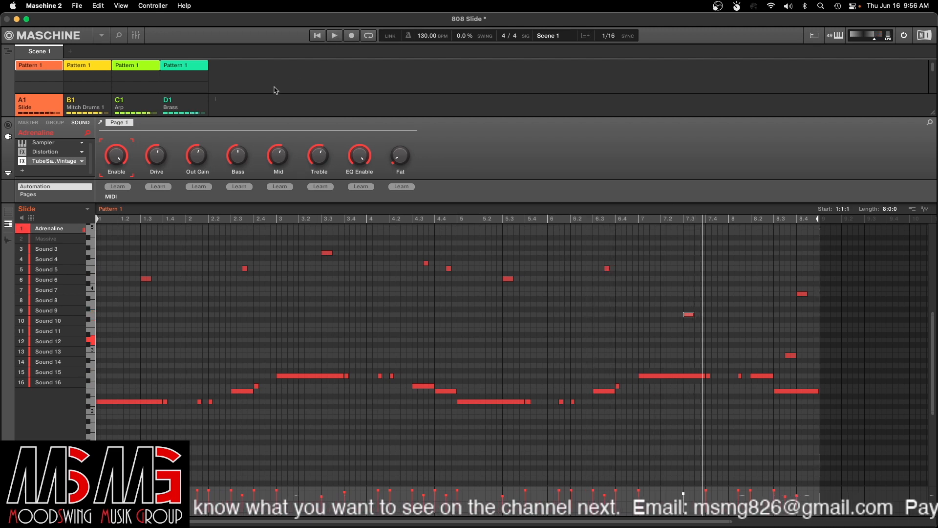
# Step: Select and solo the Arp group, and play it from the start
pyautogui.click(137, 105)
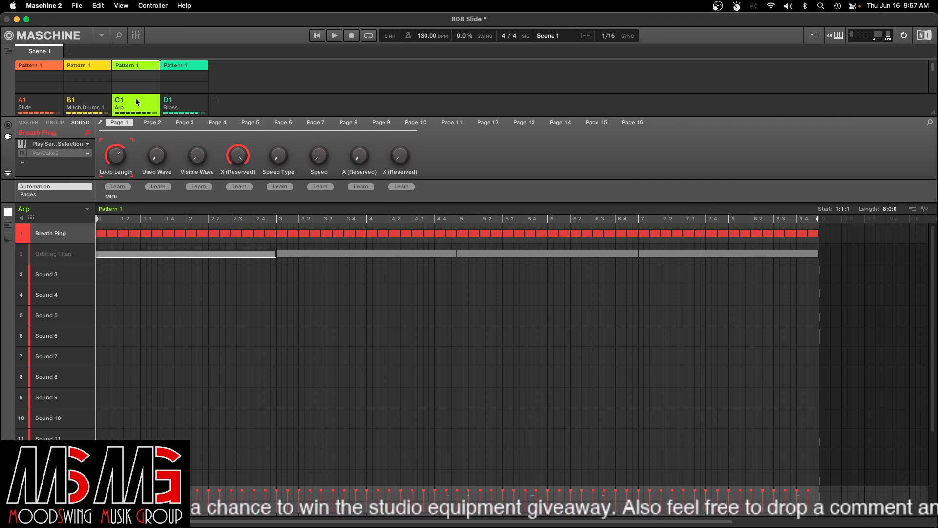
pyautogui.rightClick(119, 100)
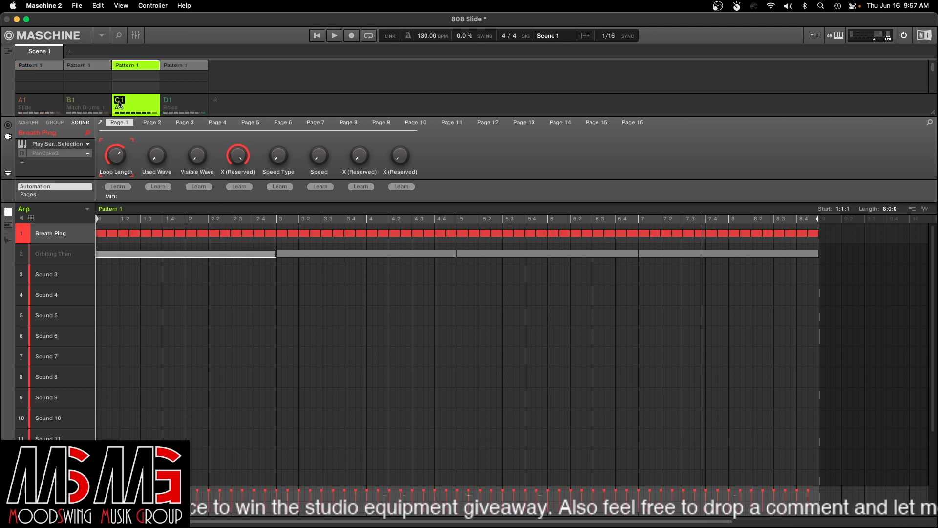
pyautogui.click(318, 36)
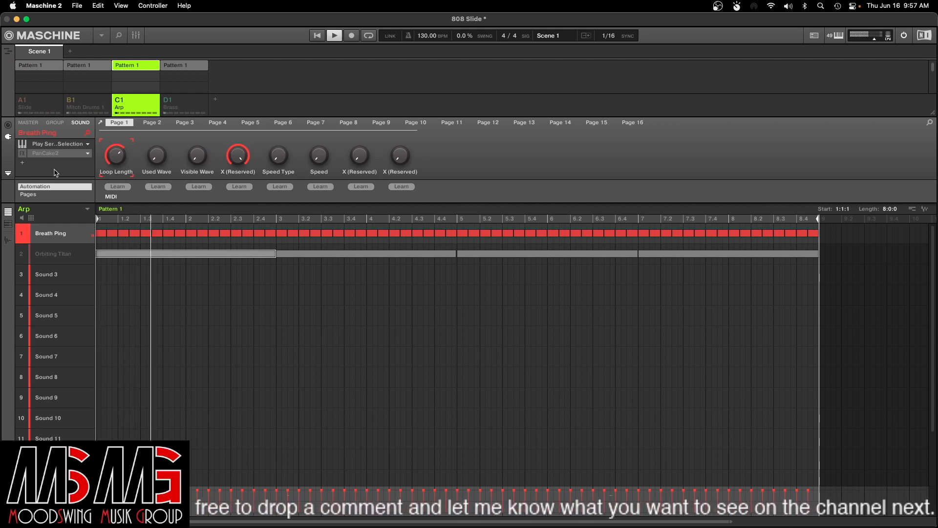
# Step: Enable PanCake2 on Breath Ping and narrow its panning wave by pulling the left and right peaks toward the centre
pyautogui.click(22, 155)
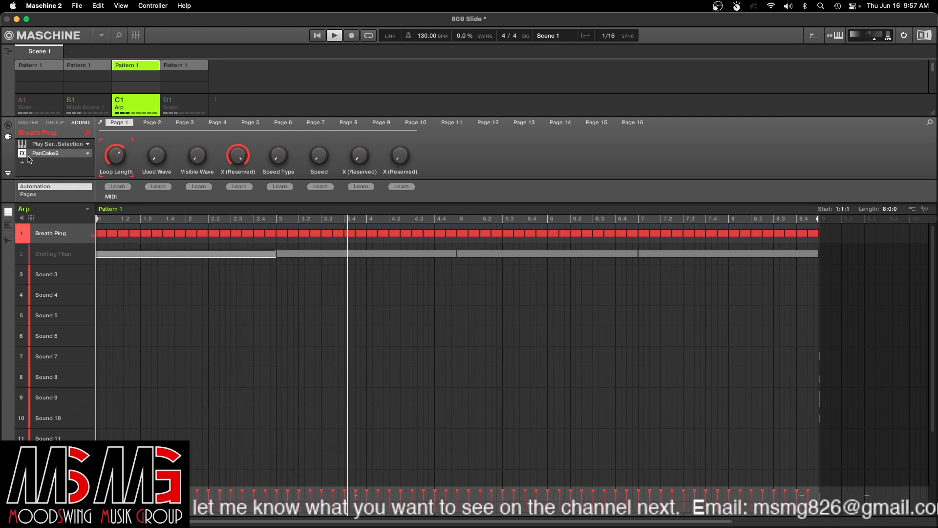
pyautogui.click(89, 154)
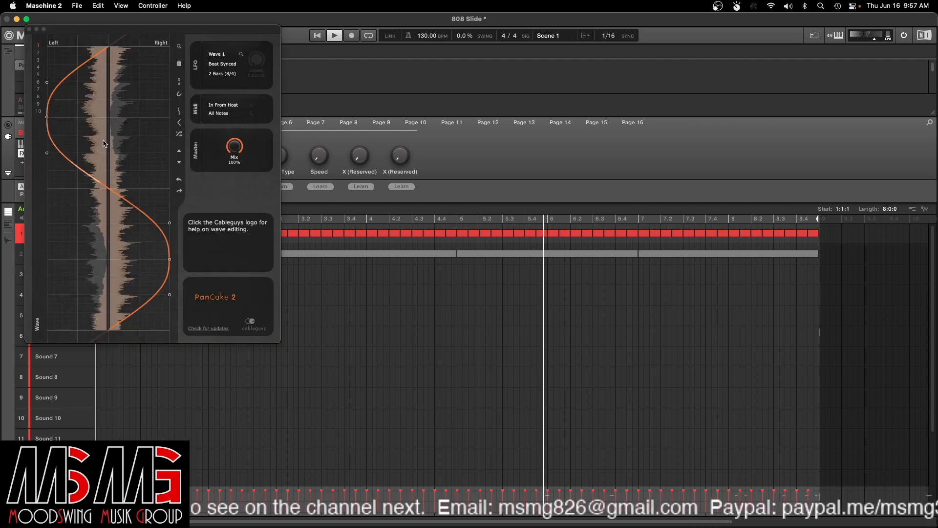
pyautogui.click(47, 116)
pyautogui.moveTo(47, 117); pyautogui.dragTo(81, 120)
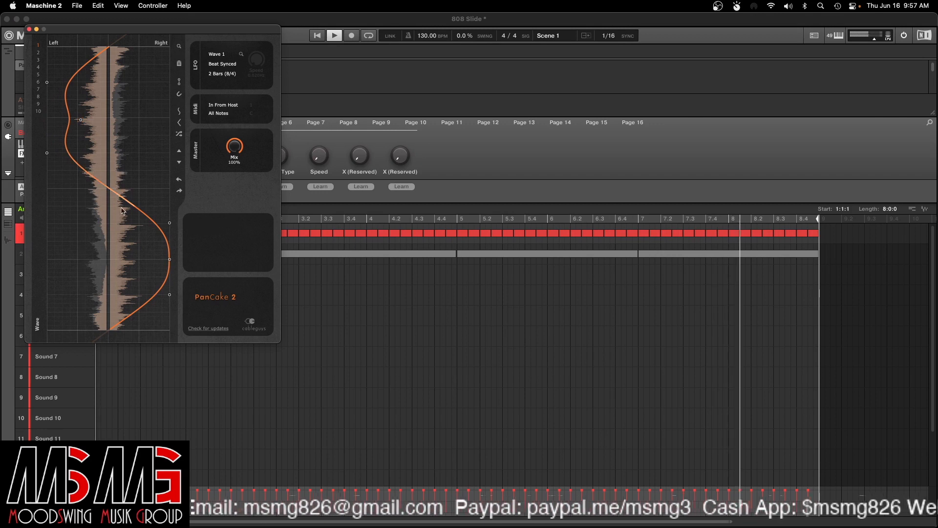
pyautogui.moveTo(169, 259); pyautogui.dragTo(140, 259)
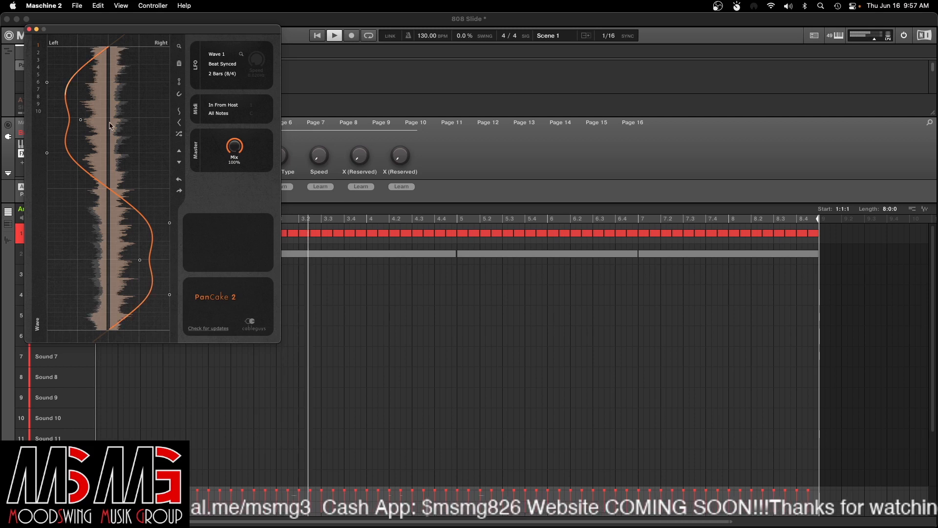
pyautogui.click(29, 30)
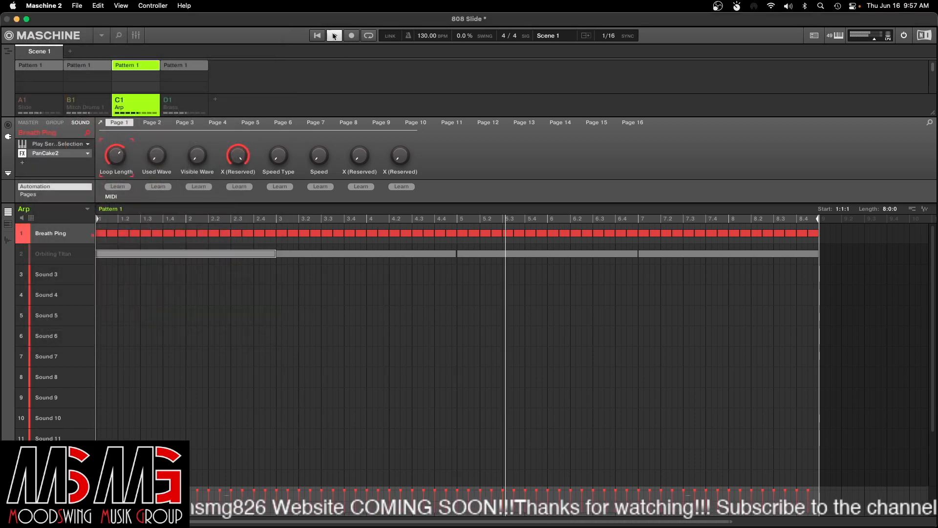
pyautogui.click(335, 36)
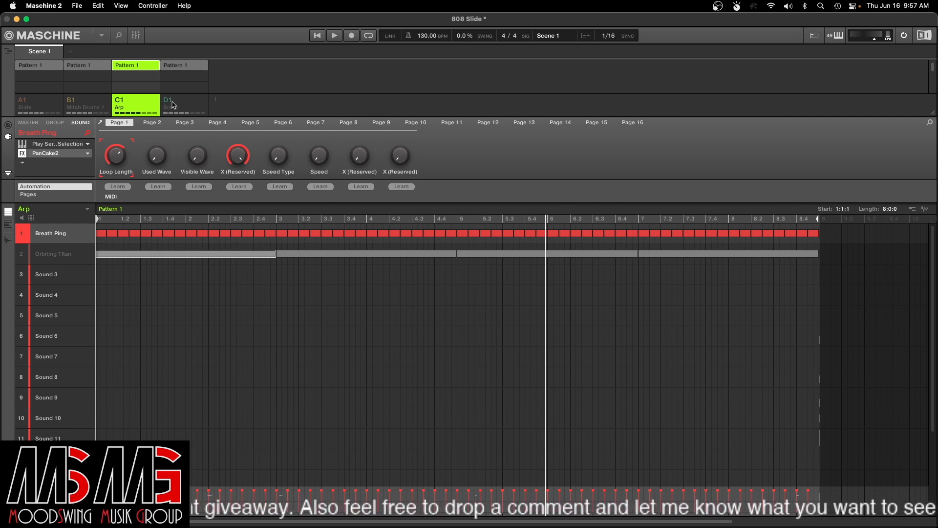
# Step: Unmute the Slide group and play it together with the Arp from the start
pyautogui.click(22, 101)
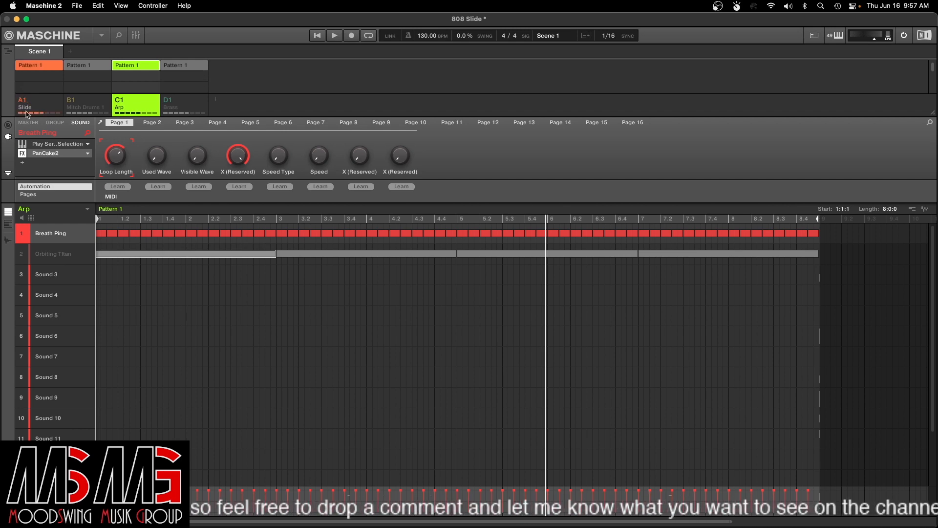
pyautogui.click(318, 36)
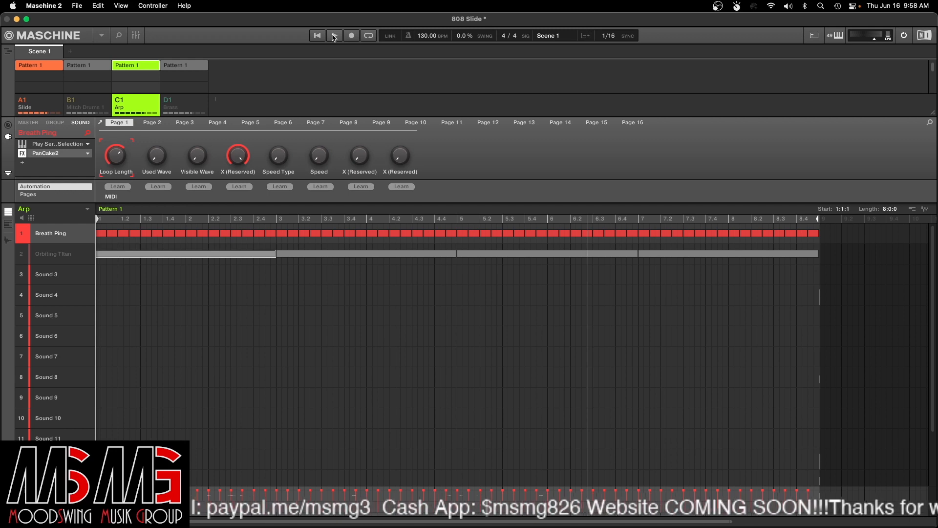
pyautogui.click(334, 37)
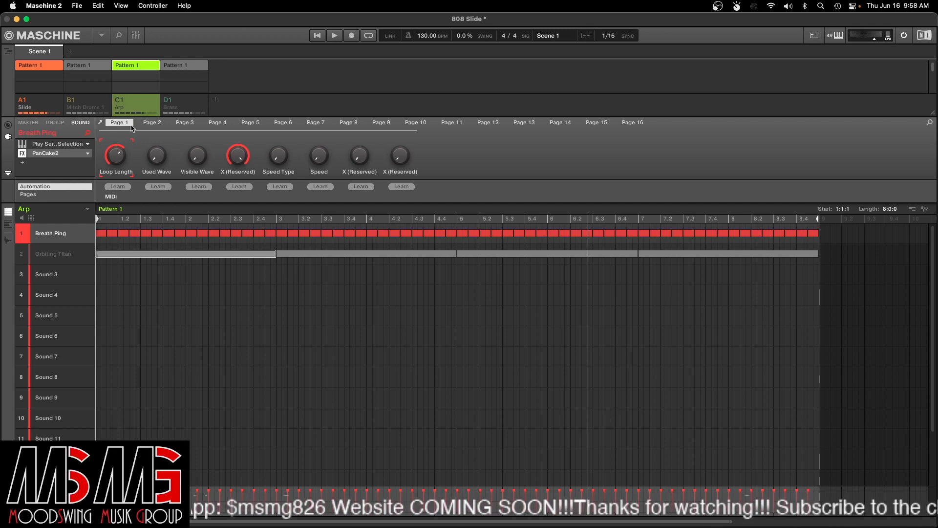
# Step: Select the Brass group, leave it as the only unmuted group, and play its pattern from the start
pyautogui.click(168, 102)
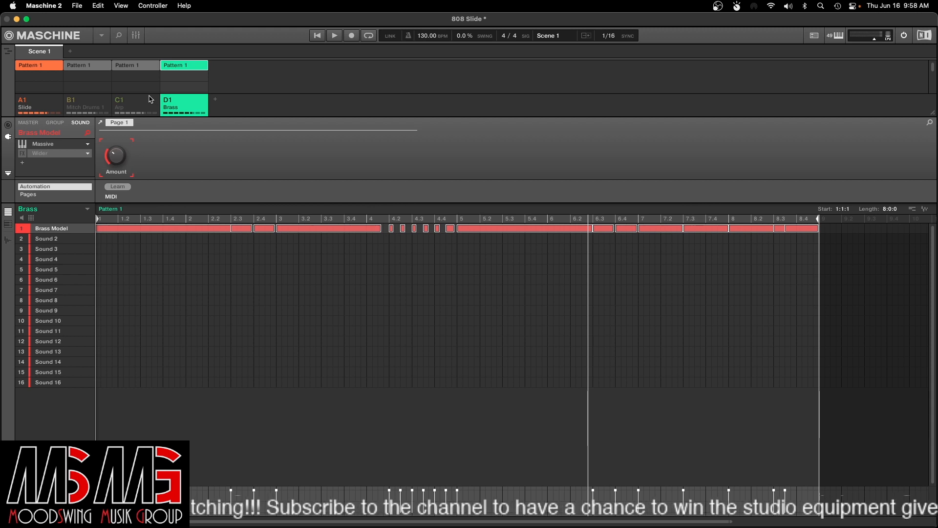
pyautogui.click(29, 103)
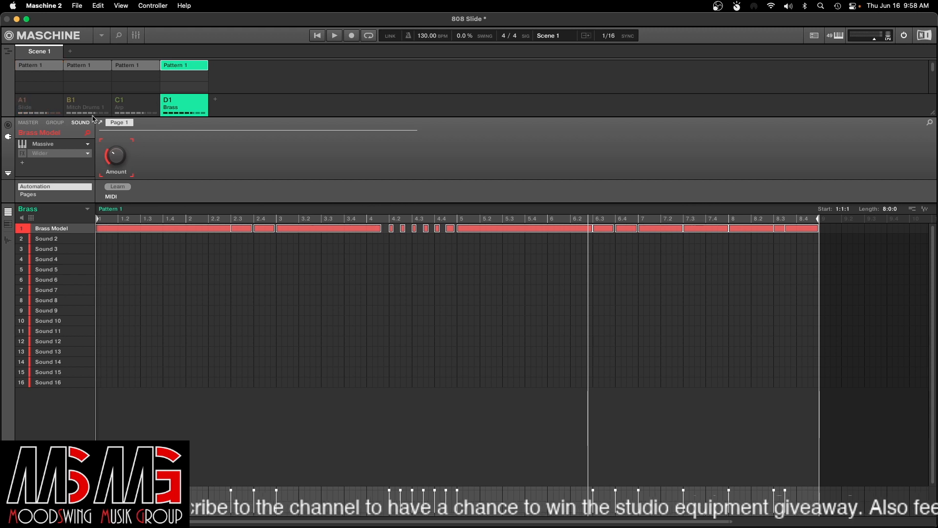
pyautogui.click(317, 35)
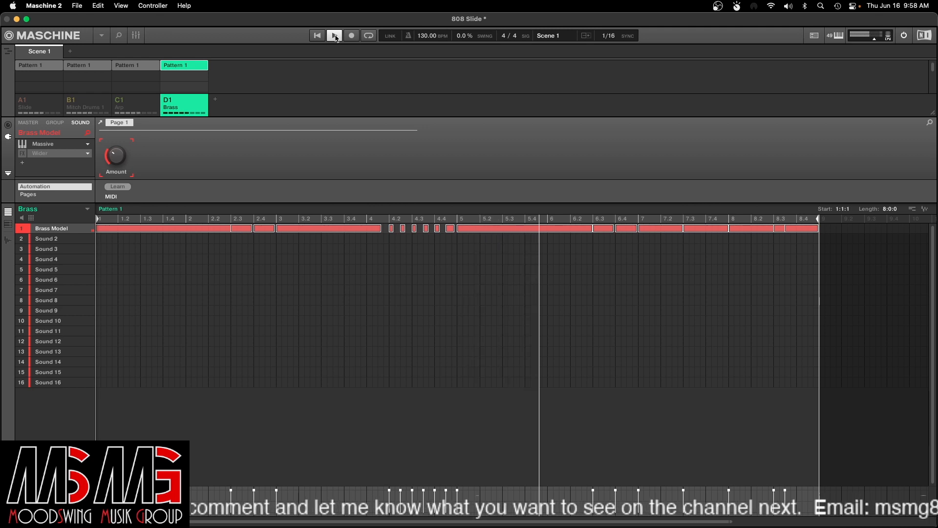
pyautogui.click(334, 36)
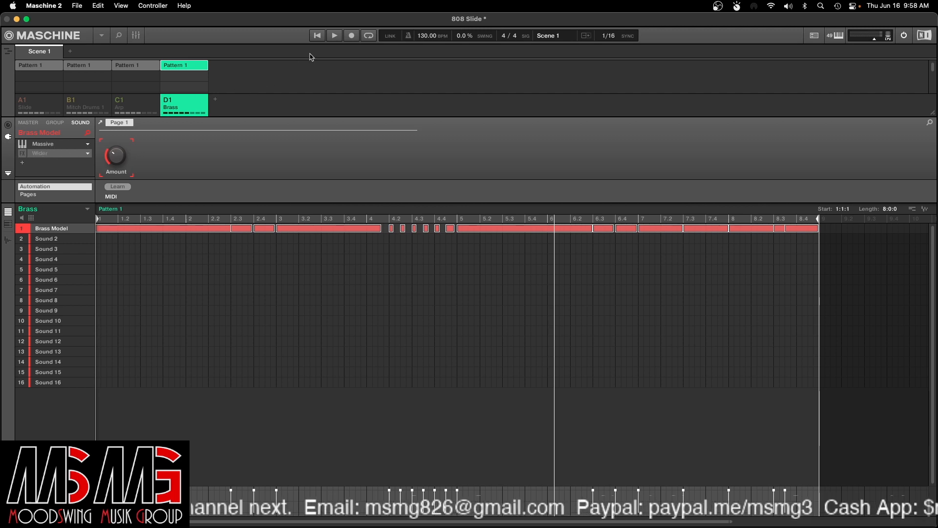
pyautogui.click(318, 35)
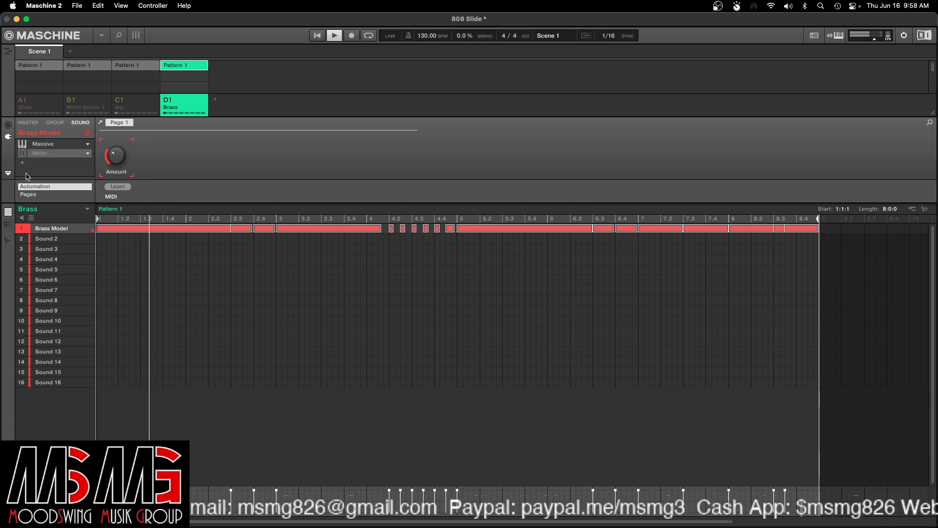
# Step: Enable the Wider effect on Brass Model, and play the Brass while unmuting the Slide, Arp and Mitch Drums 1 groups
pyautogui.click(22, 154)
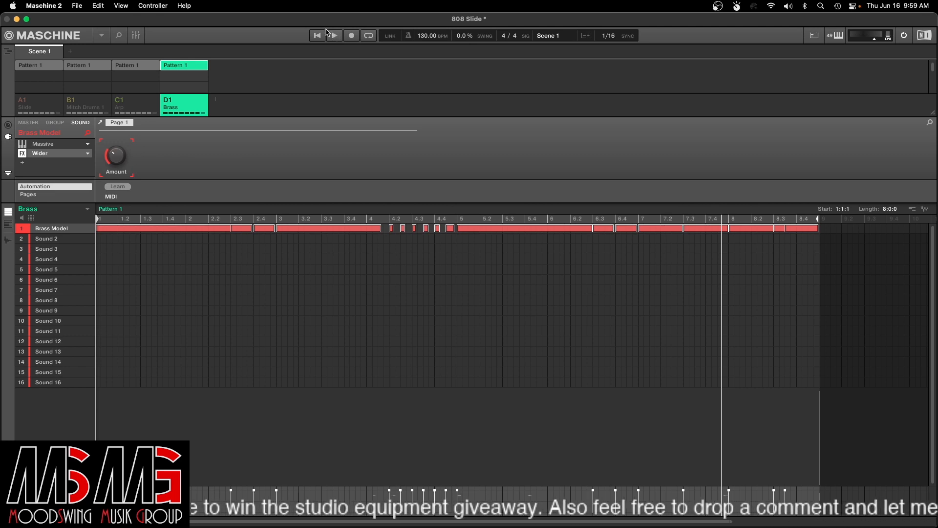
pyautogui.rightClick(25, 103)
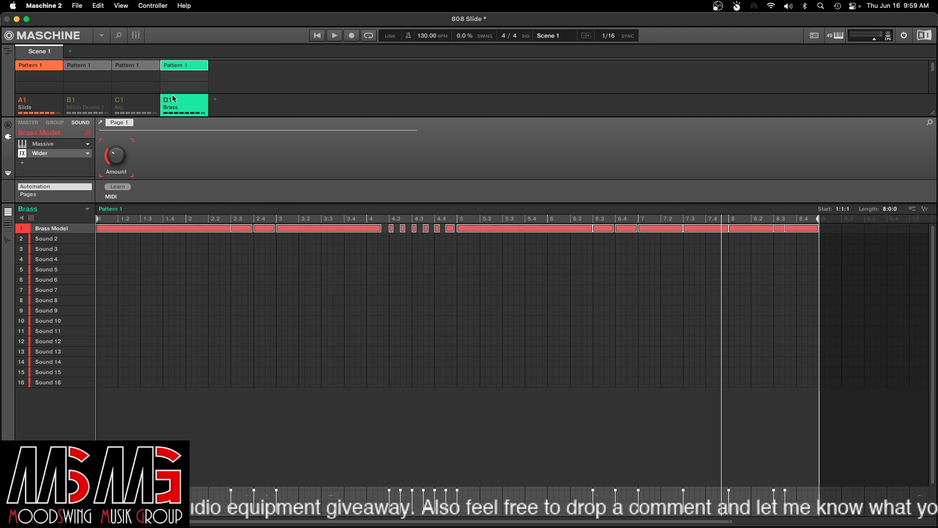
pyautogui.click(334, 35)
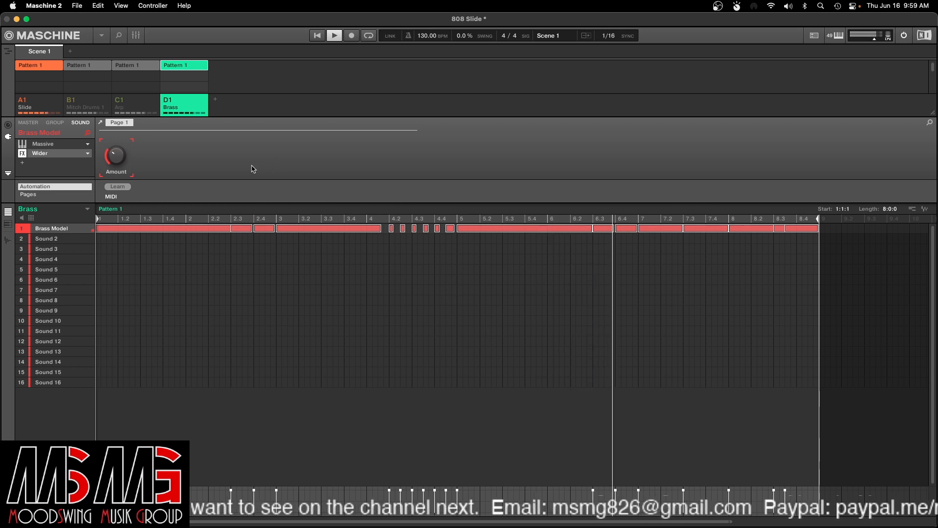
pyautogui.click(119, 101)
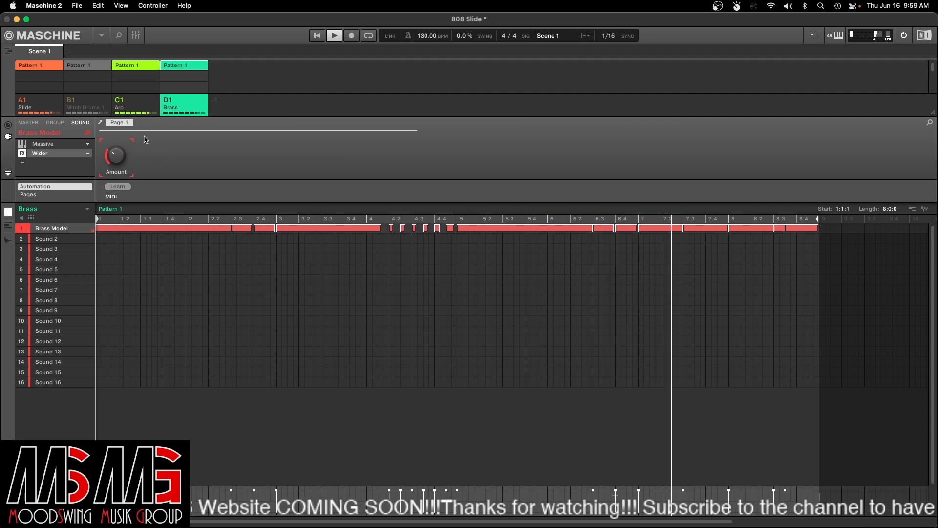
pyautogui.click(71, 101)
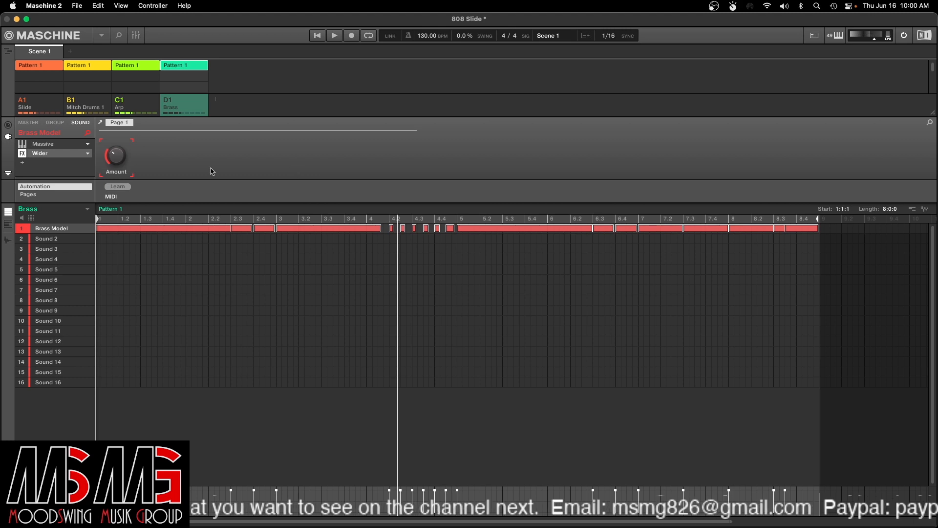
# Step: Select the Orbiting TItan sound in the Arp group and unmute it
pyautogui.click(135, 106)
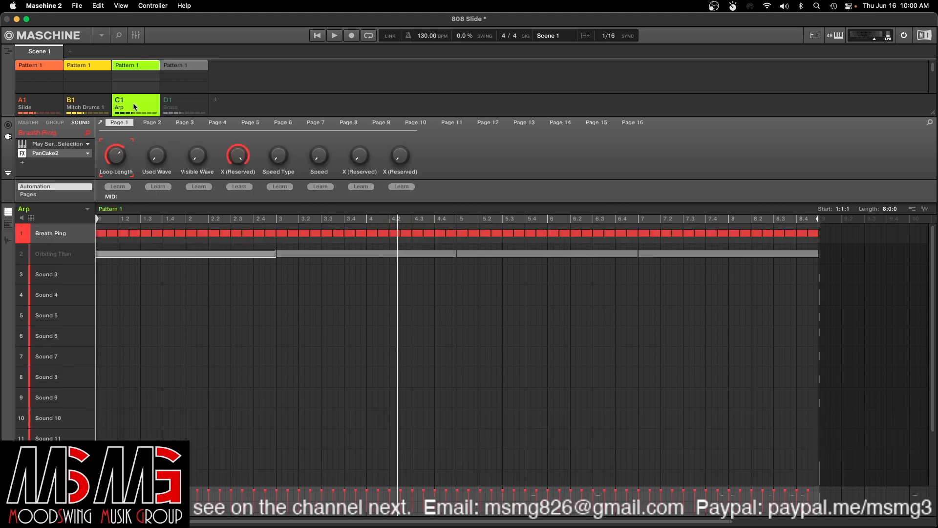
pyautogui.click(59, 256)
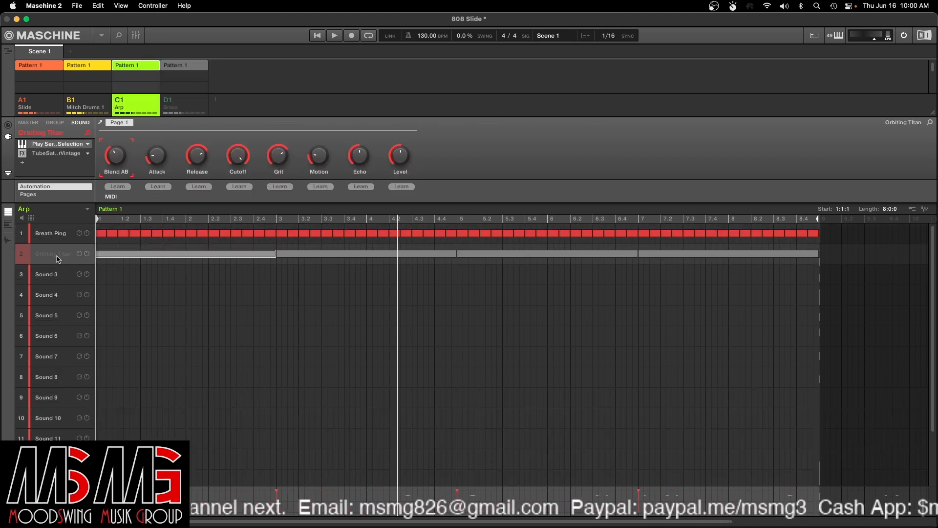
pyautogui.click(60, 236)
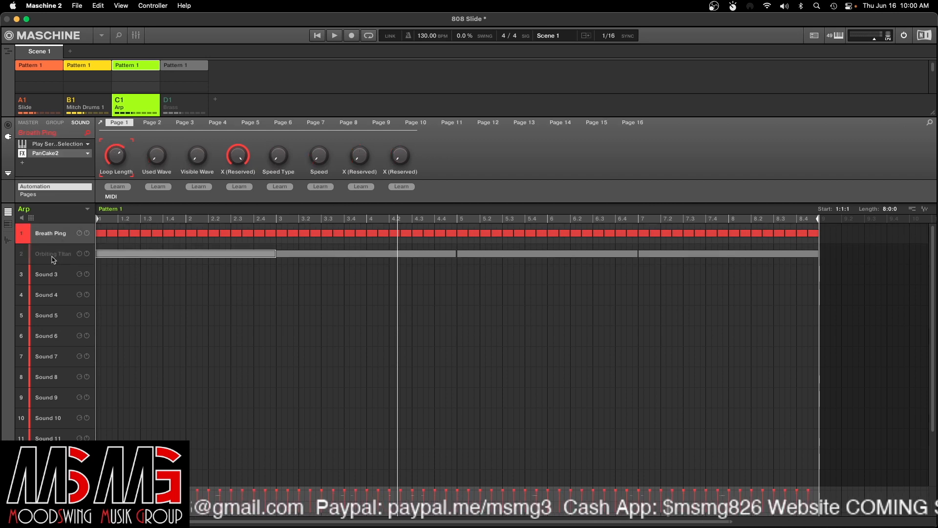
pyautogui.click(54, 259)
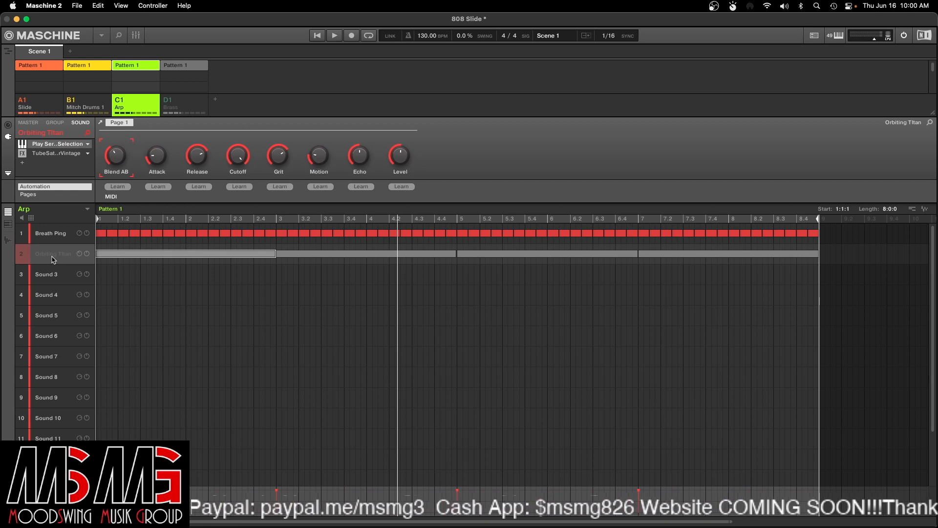
pyautogui.click(22, 254)
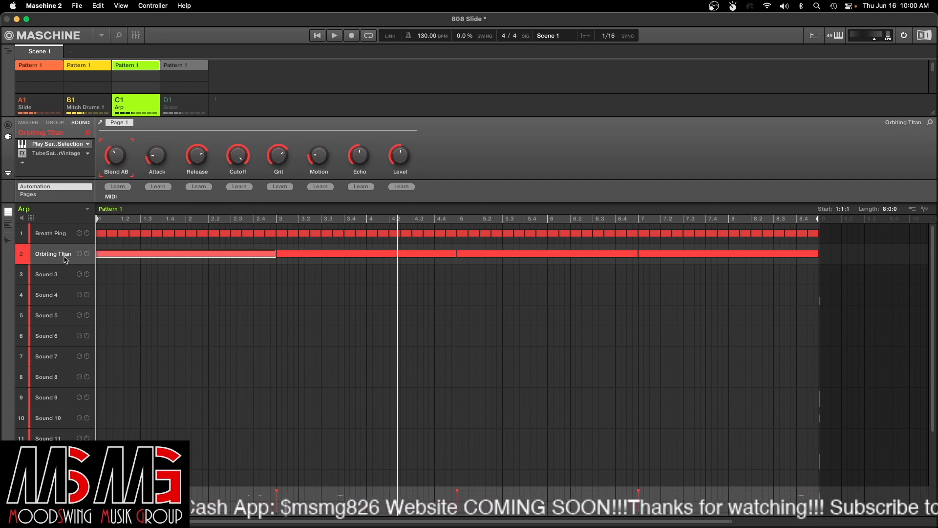
# Step: Examine Orbiting TItan's chord notes in the piano roll and return to the group pattern view
pyautogui.click(8, 224)
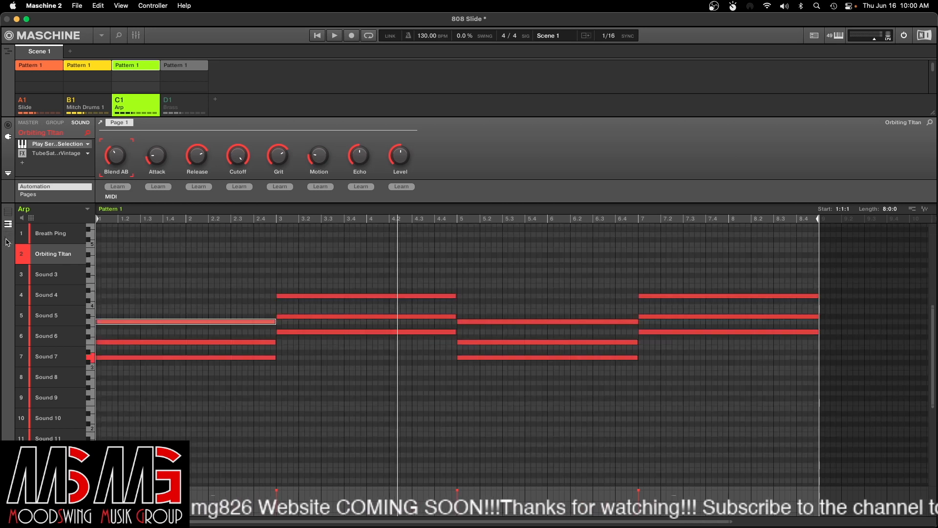
pyautogui.click(7, 241)
pyautogui.click(6, 239)
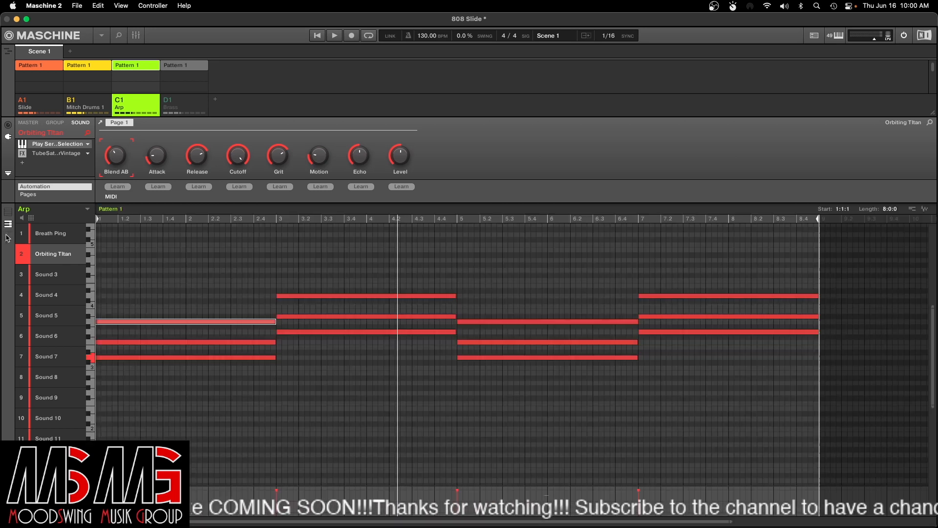
pyautogui.click(7, 213)
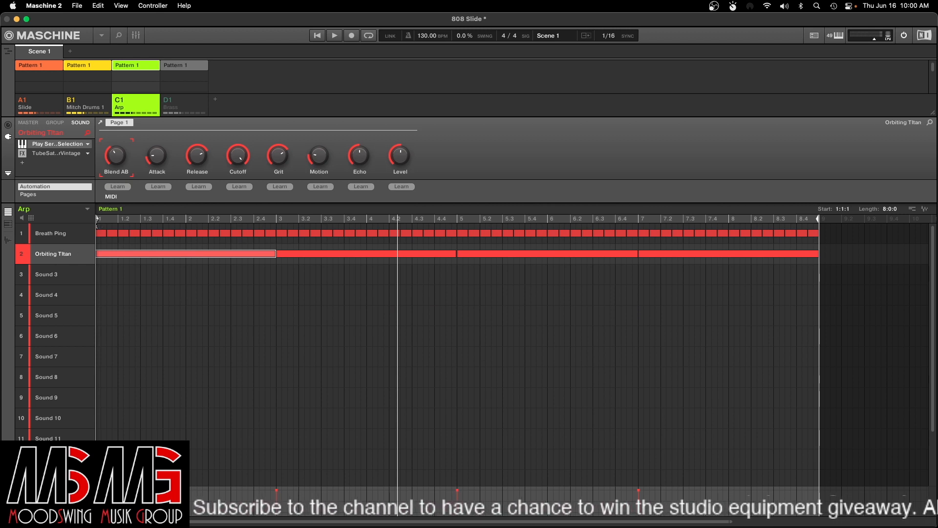
# Step: Mute Breath Ping and the Slide and Mitch Drums 1 groups, and play Orbiting TItan alone from the start
pyautogui.click(20, 234)
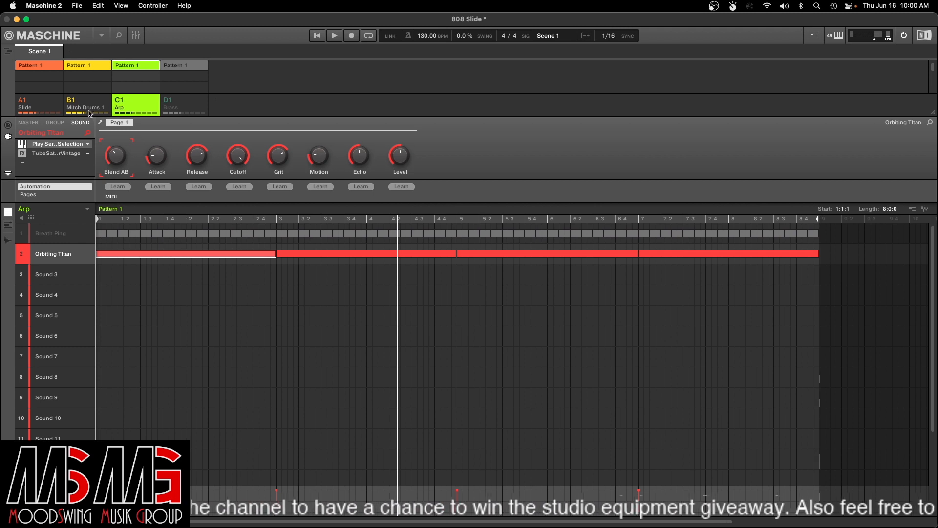
pyautogui.click(73, 103)
pyautogui.click(44, 103)
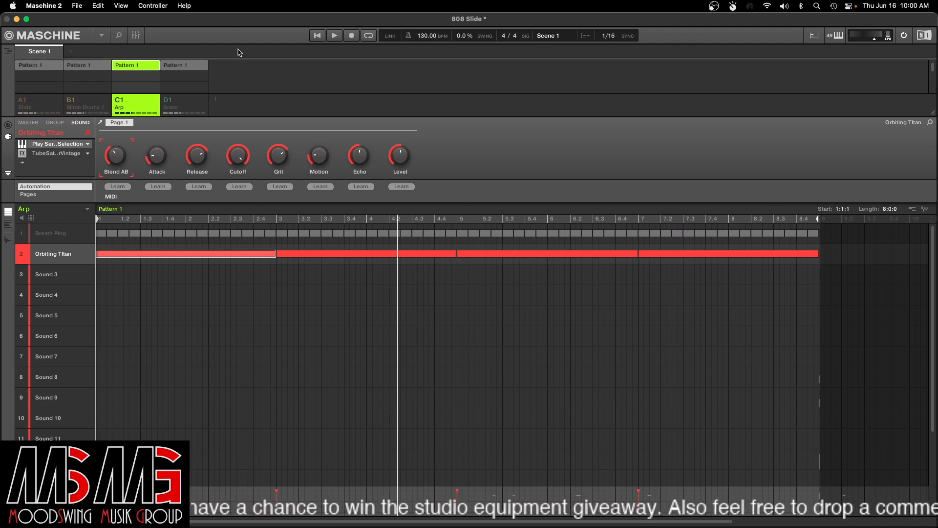
pyautogui.click(318, 36)
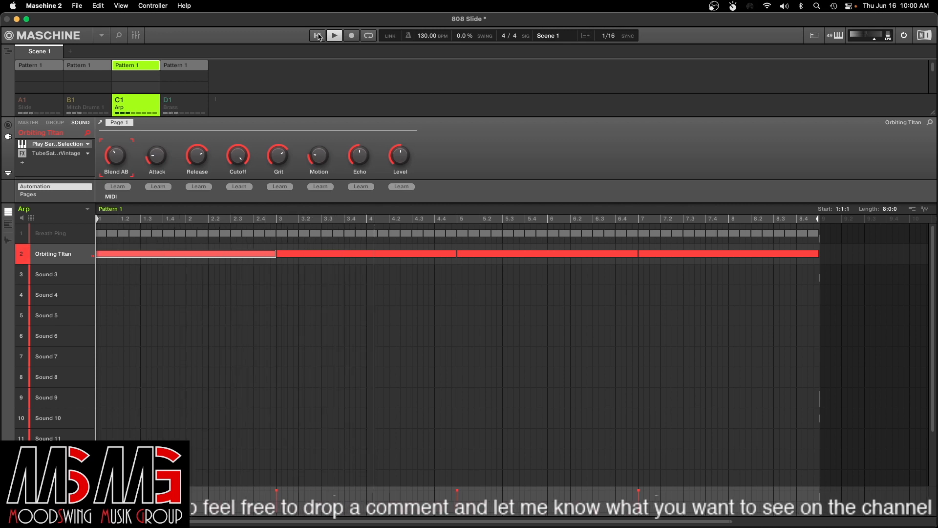
pyautogui.click(334, 36)
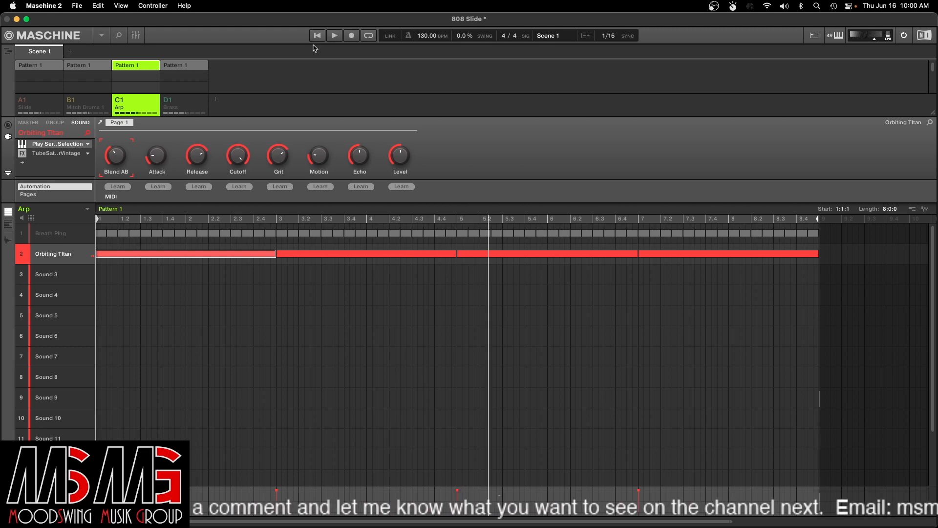
# Step: Open Orbiting TItan's Ethereal Earth instrument, examine its sound layers and controls, and close it
pyautogui.click(62, 145)
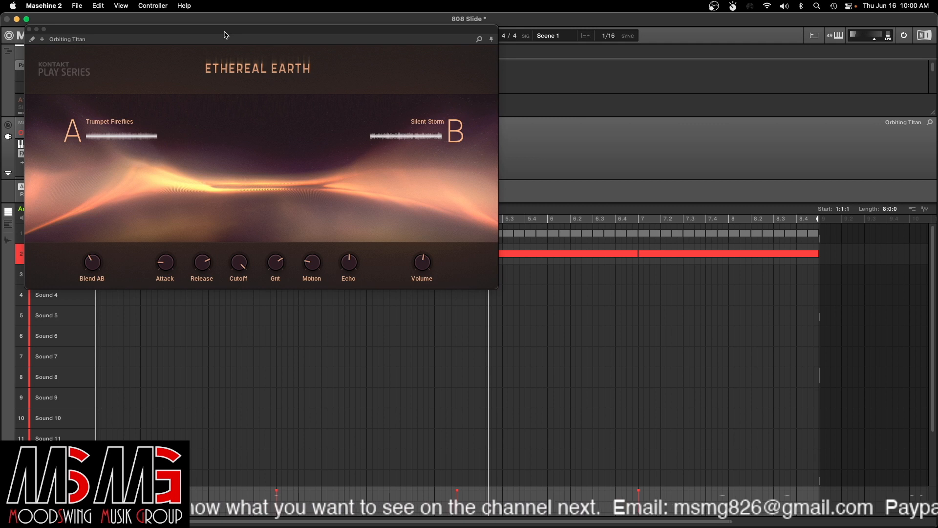
pyautogui.moveTo(224, 35); pyautogui.dragTo(425, 90)
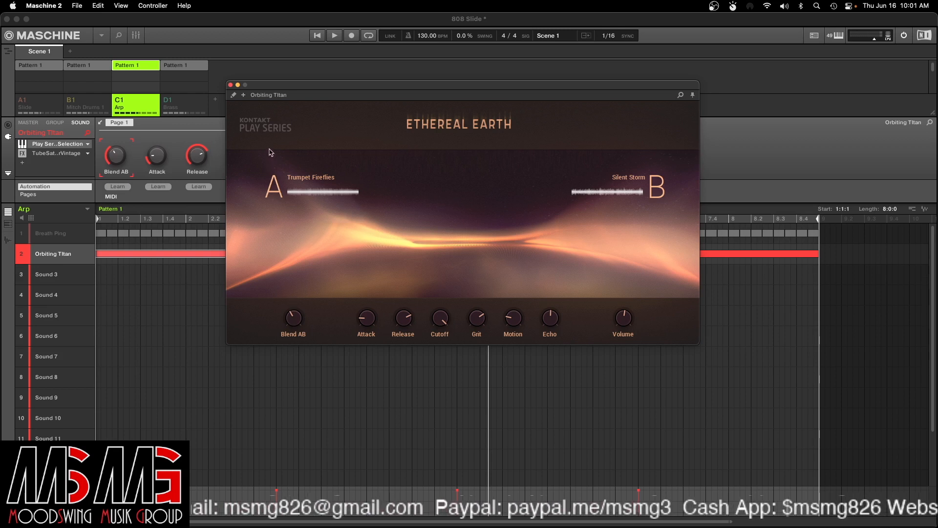
pyautogui.click(231, 85)
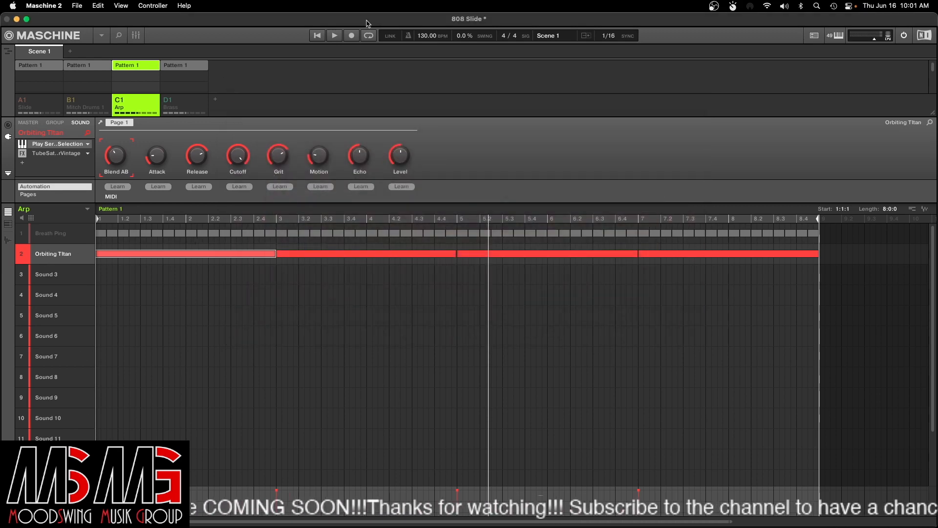
# Step: Bypass the Tube Saturator Vintage effect on Orbiting TItan and play the pattern from the start
pyautogui.click(22, 154)
pyautogui.click(318, 35)
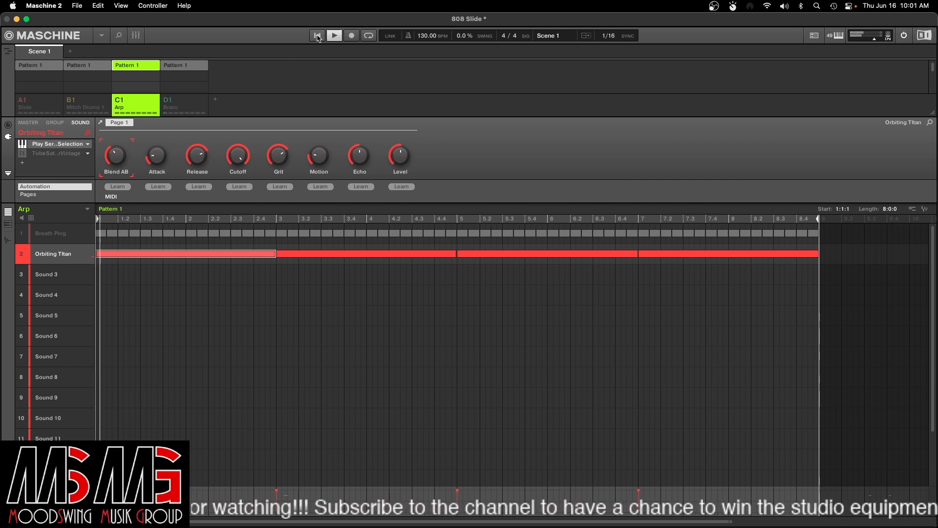
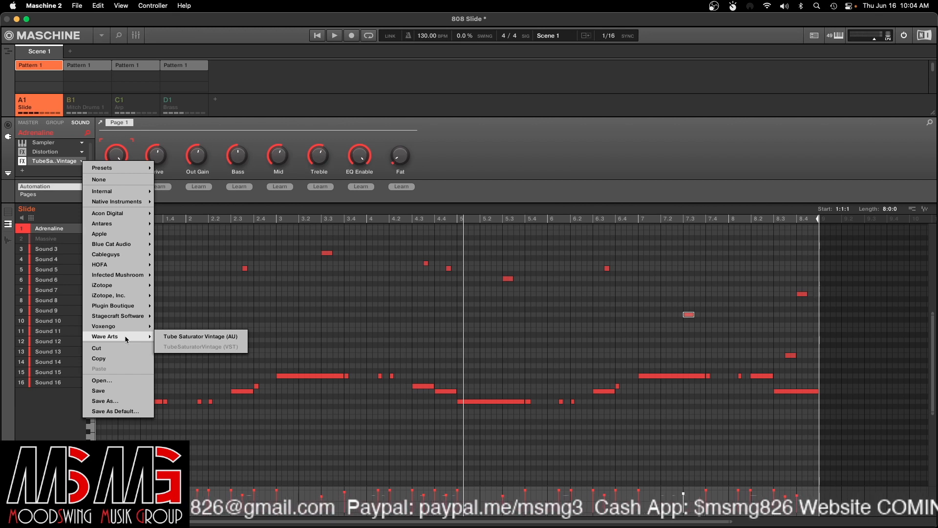
# Step: Open the Tube Saturator Vintage effect on the Slide group's Adrenaline sound, examine its settings and close it
pyautogui.click(182, 135)
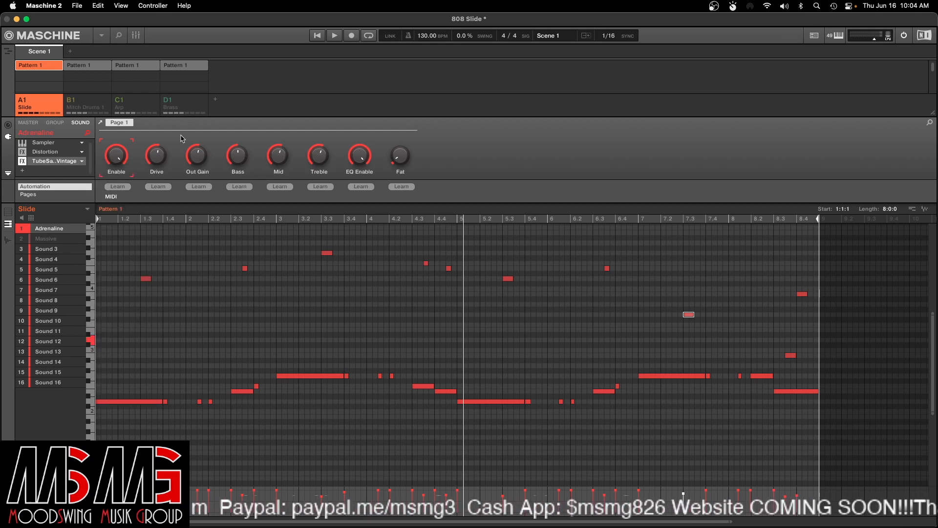
pyautogui.doubleClick(57, 162)
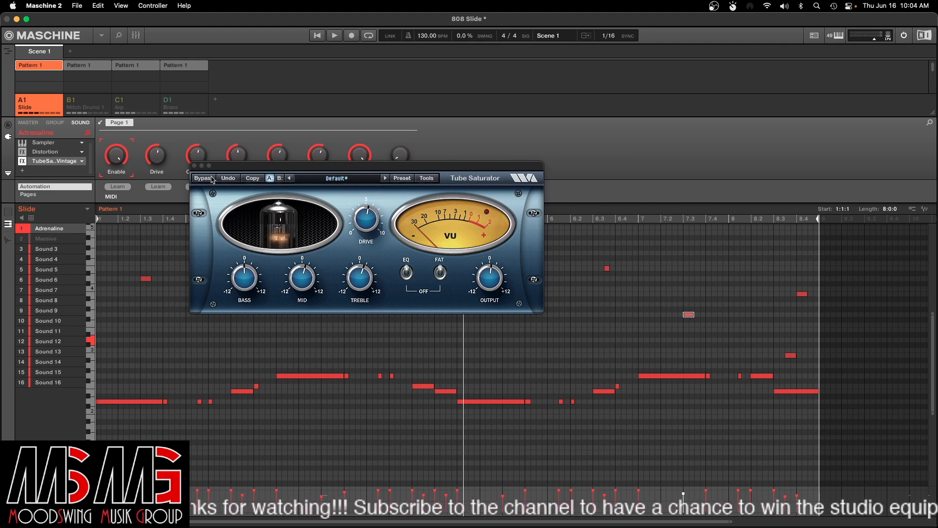
pyautogui.click(194, 165)
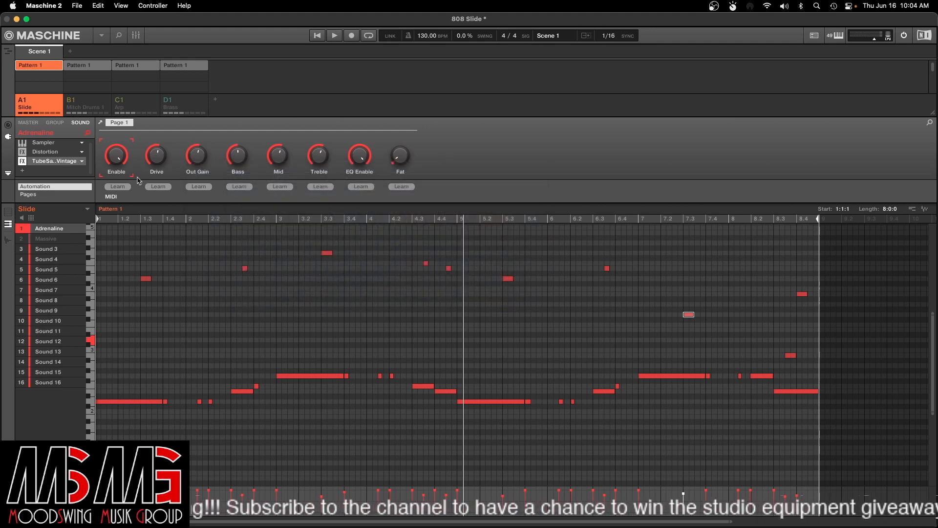
# Step: Look up Distortion among the internal effects available for Adrenaline, keeping the current effect
pyautogui.click(83, 153)
pyautogui.moveTo(136, 183)
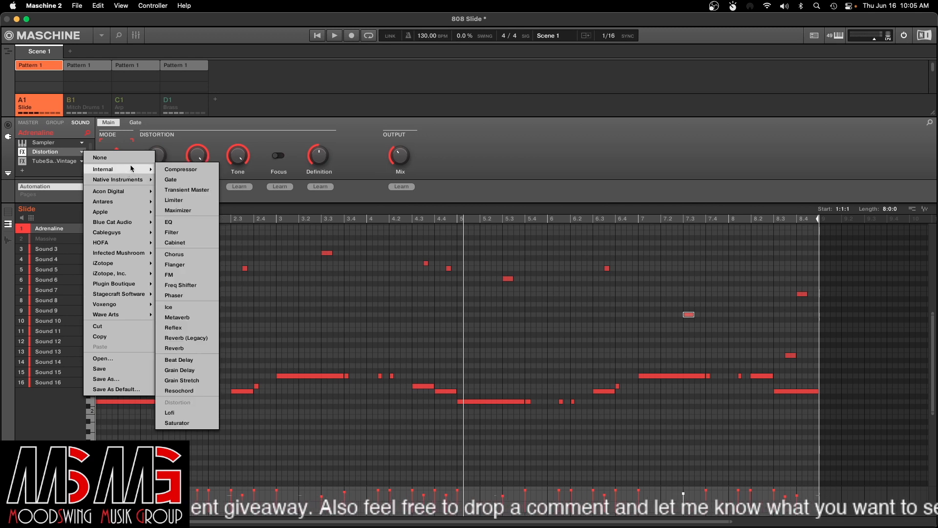
pyautogui.click(286, 135)
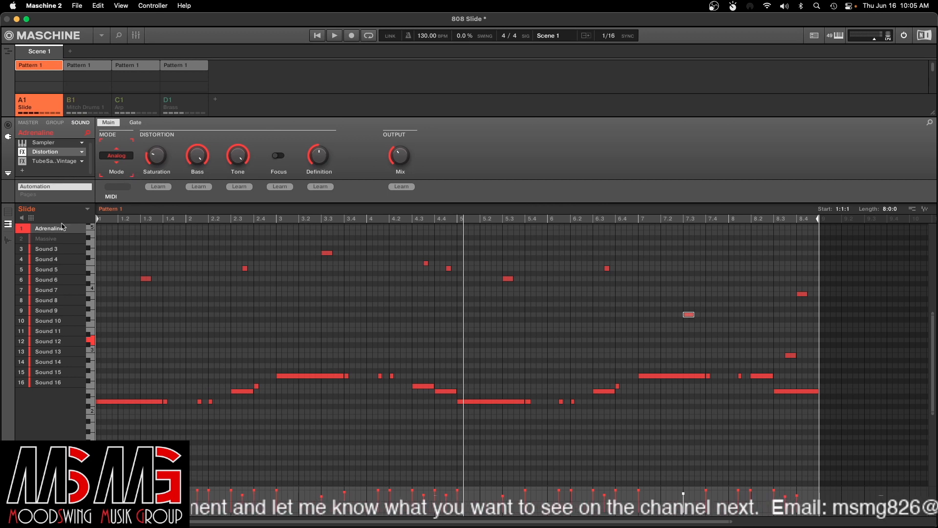
# Step: Make Massive the active sound in the Slide group in place of Adrenaline, and examine its glide and voicing settings
pyautogui.click(48, 240)
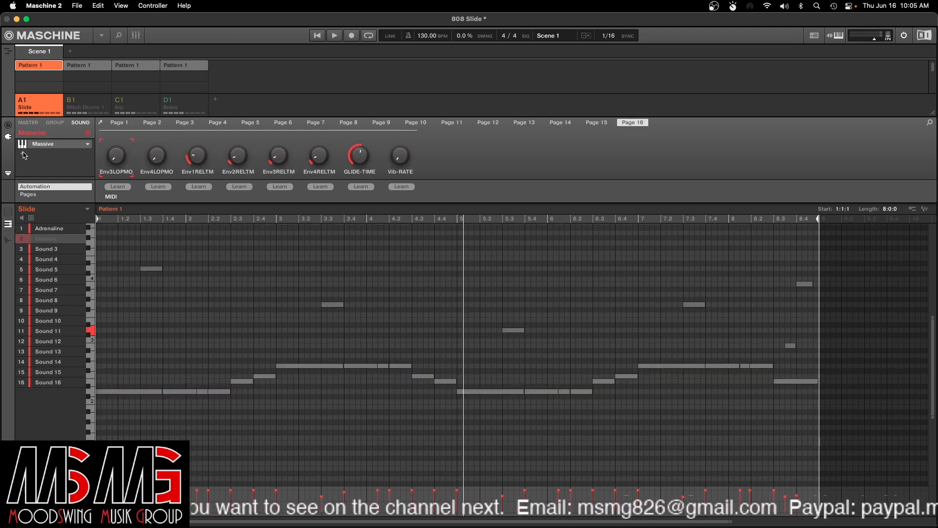
pyautogui.click(23, 240)
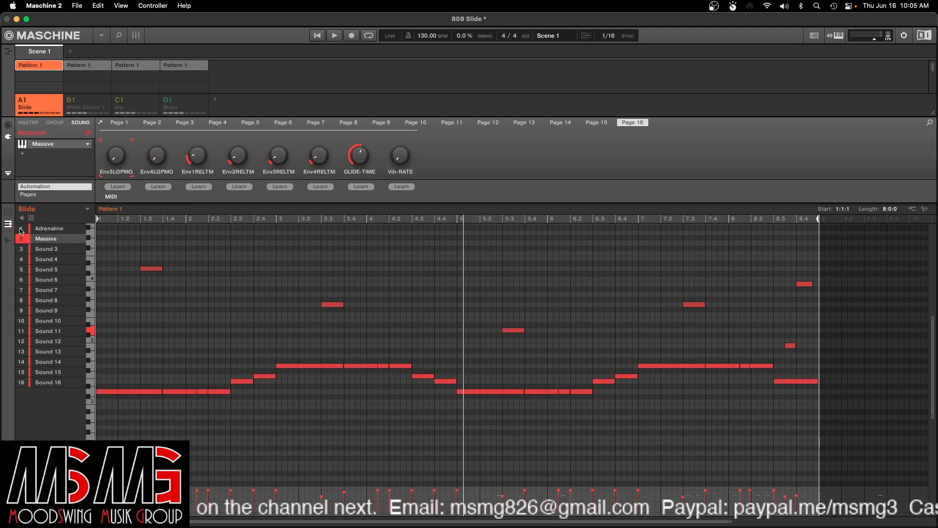
pyautogui.click(51, 146)
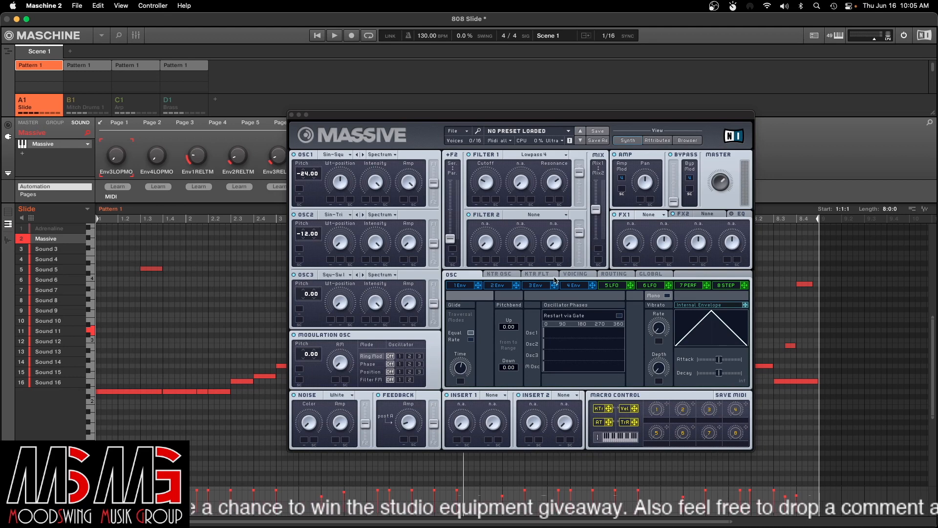
pyautogui.click(575, 275)
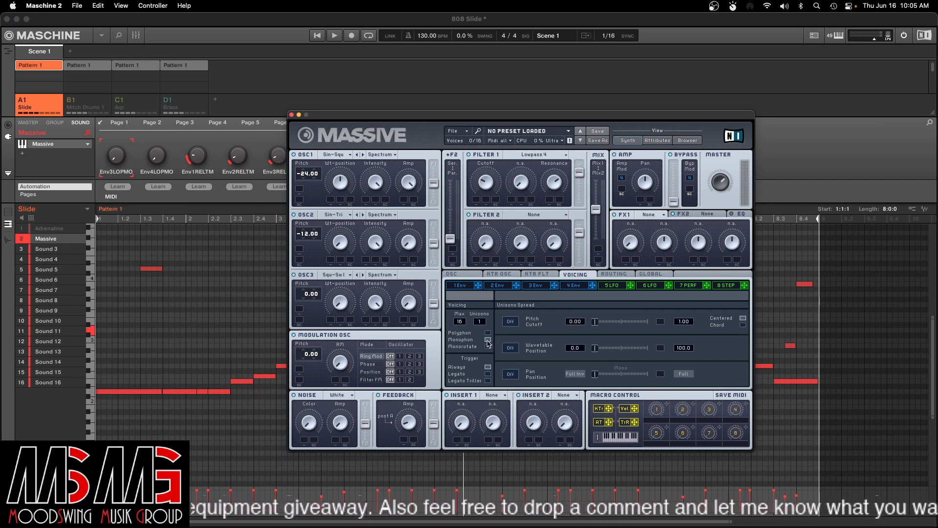
pyautogui.click(291, 116)
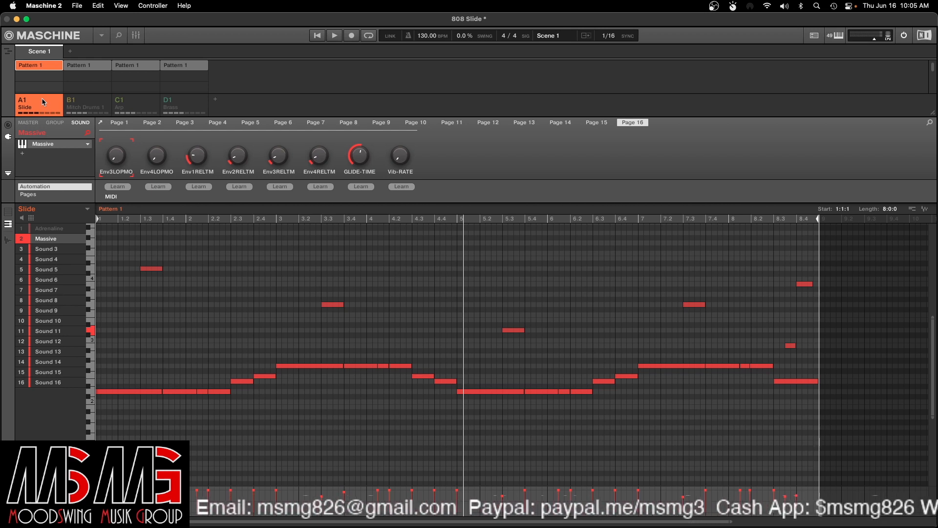
# Step: Unmute Adrenaline and mute Massive in the Slide group, and view the Mitch Drums 1 and Arp groups
pyautogui.click(23, 228)
pyautogui.click(23, 239)
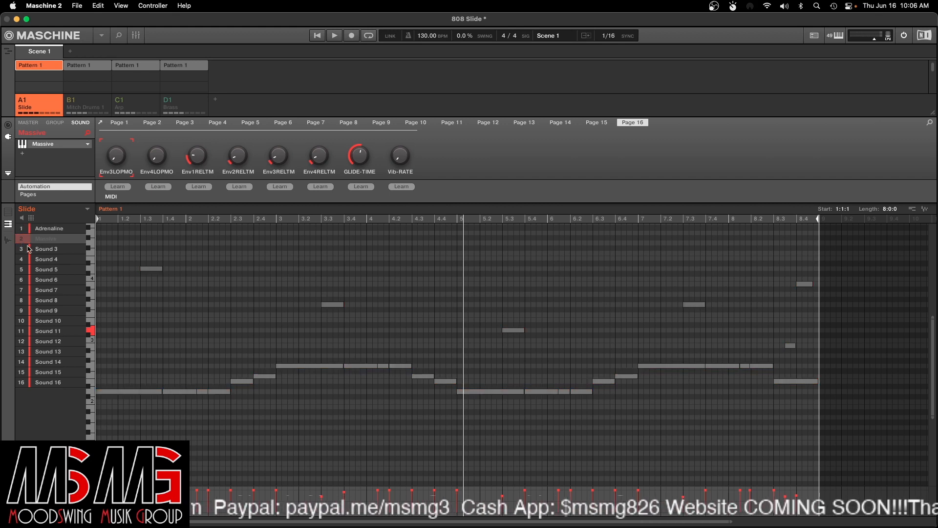
pyautogui.click(88, 106)
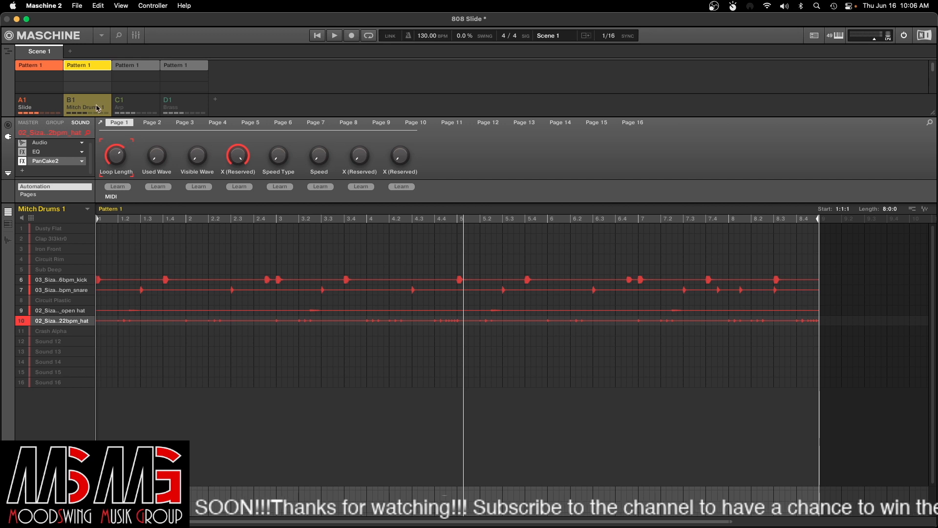
pyautogui.click(139, 103)
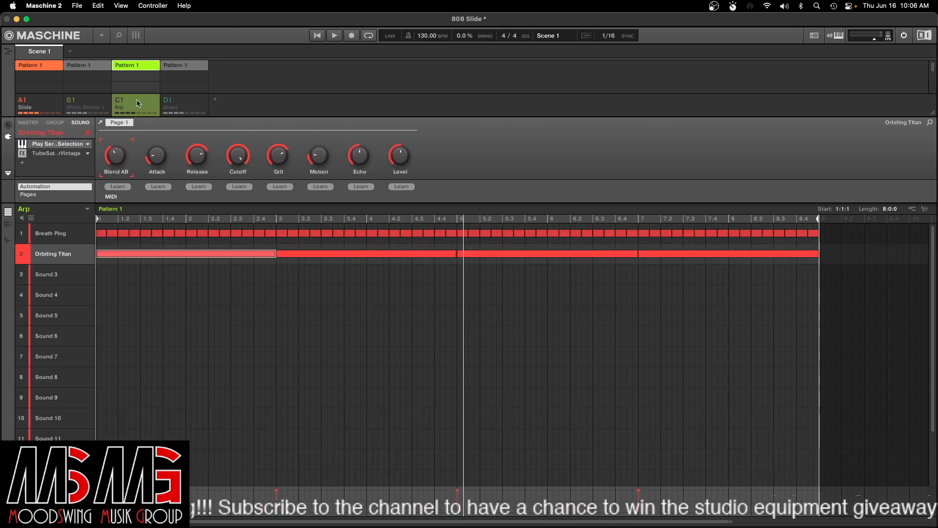
# Step: Open the Play Series instrument on the Arp group's Breath Ping sound, examine its layers and controls, and close it
pyautogui.click(46, 234)
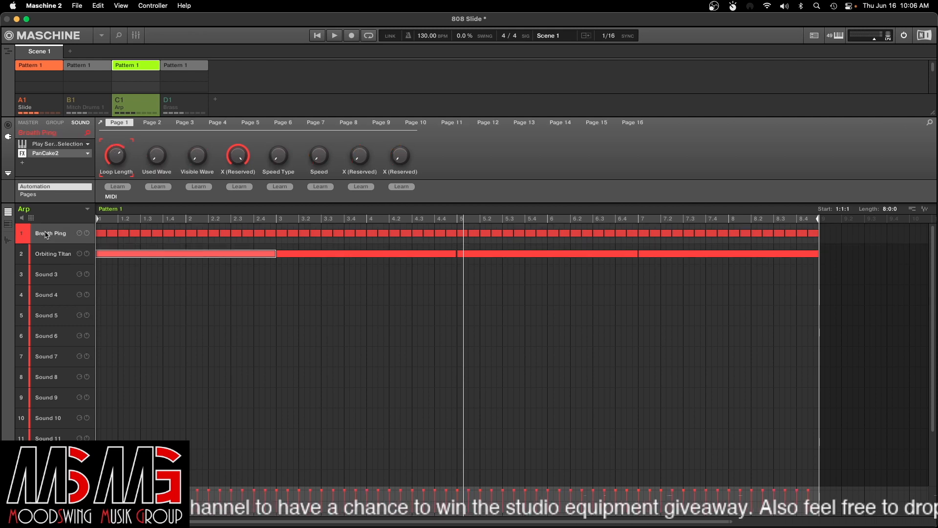
pyautogui.click(63, 147)
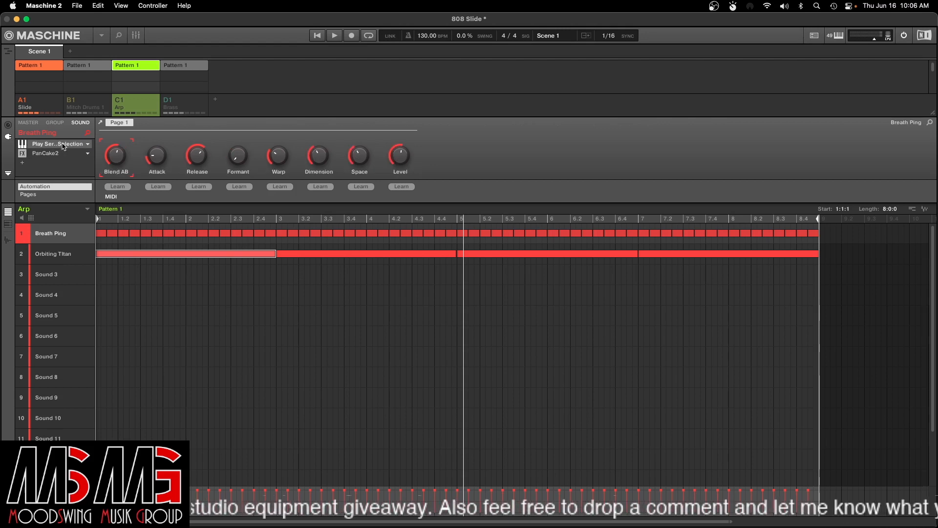
pyautogui.doubleClick(62, 147)
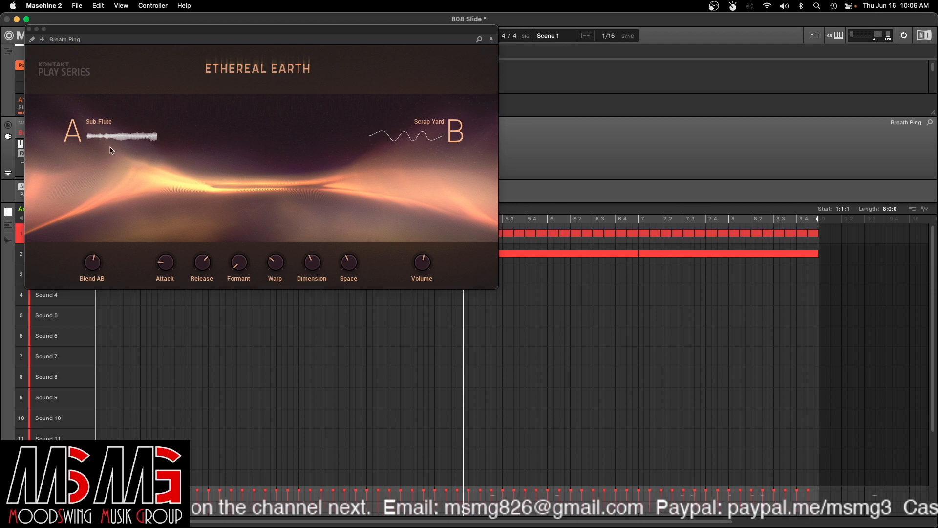
pyautogui.click(29, 29)
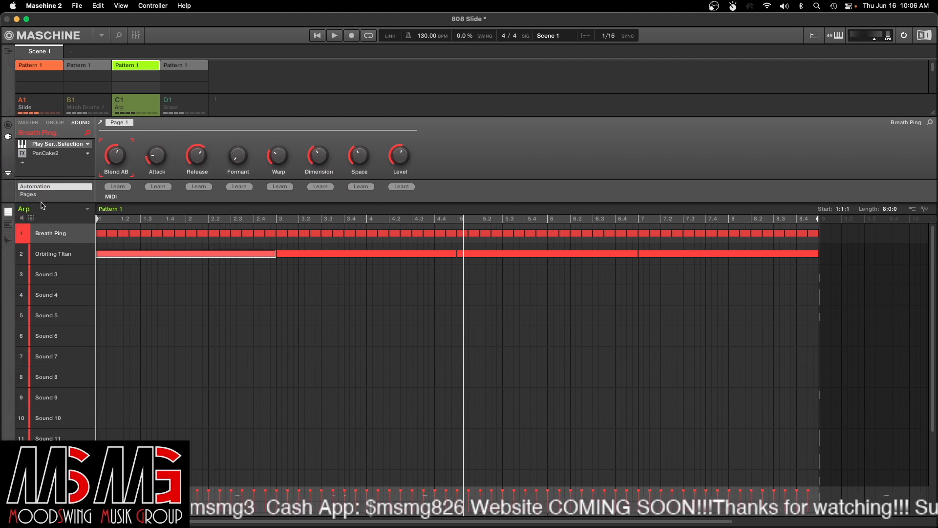
# Step: Open the PanCake2 effect on Breath Ping, examine its panning curve and LFO settings, and close it
pyautogui.click(55, 155)
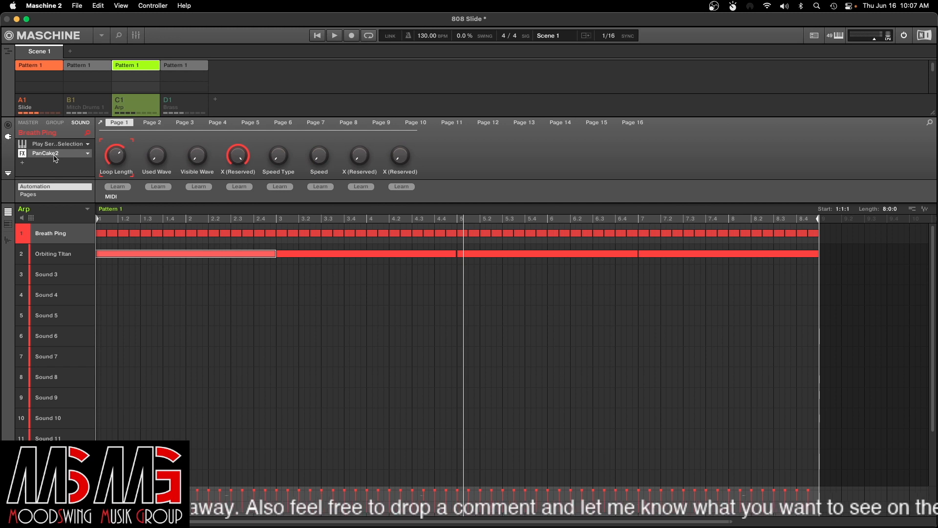
pyautogui.click(56, 155)
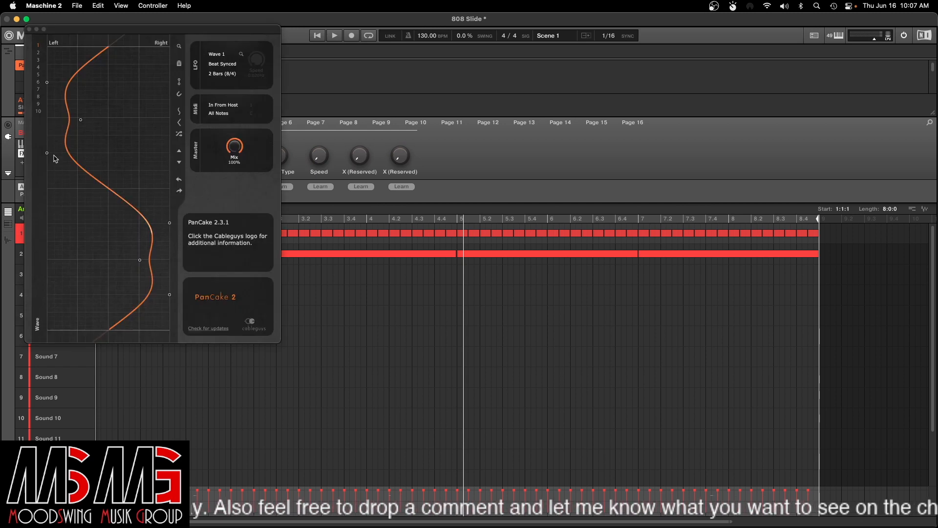
pyautogui.click(29, 29)
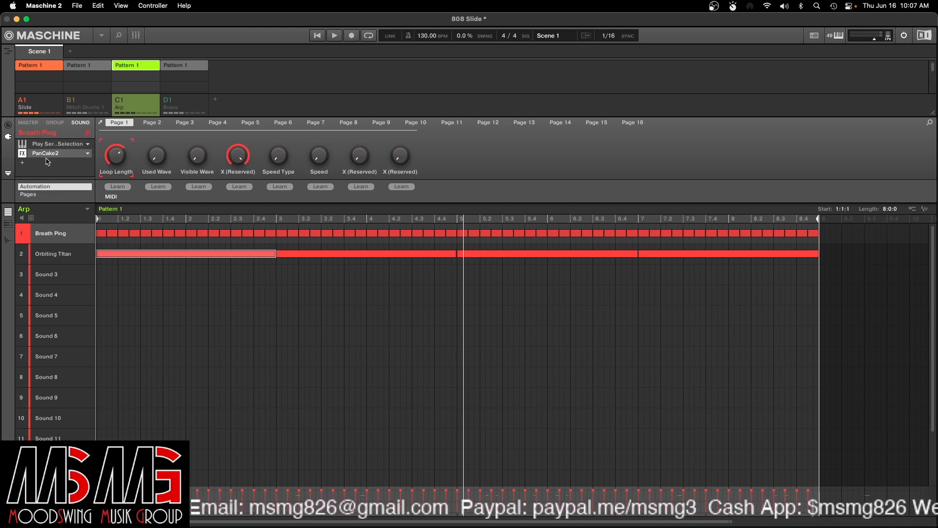
# Step: Look up the Cableguys effects available for Breath Ping's effect slot, keeping PanCake2 loaded
pyautogui.click(87, 155)
pyautogui.moveTo(112, 215)
pyautogui.moveTo(129, 252)
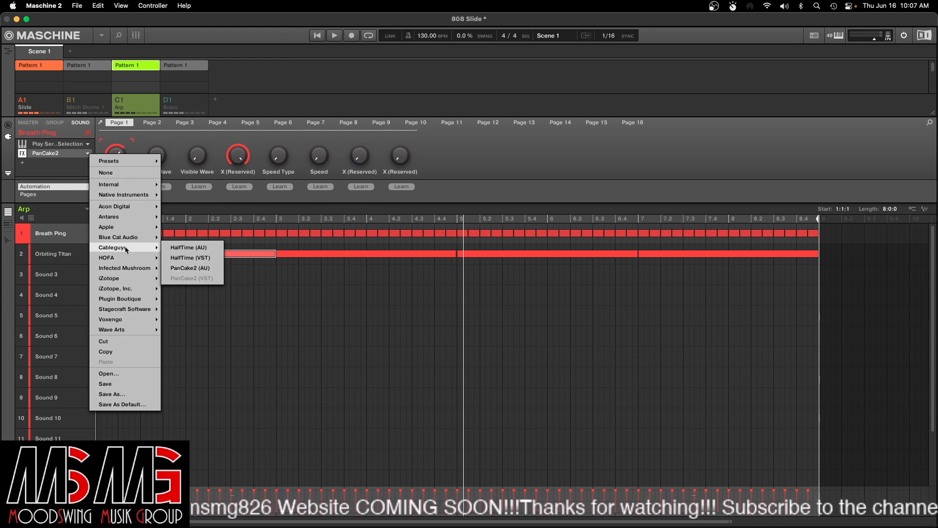
pyautogui.click(425, 154)
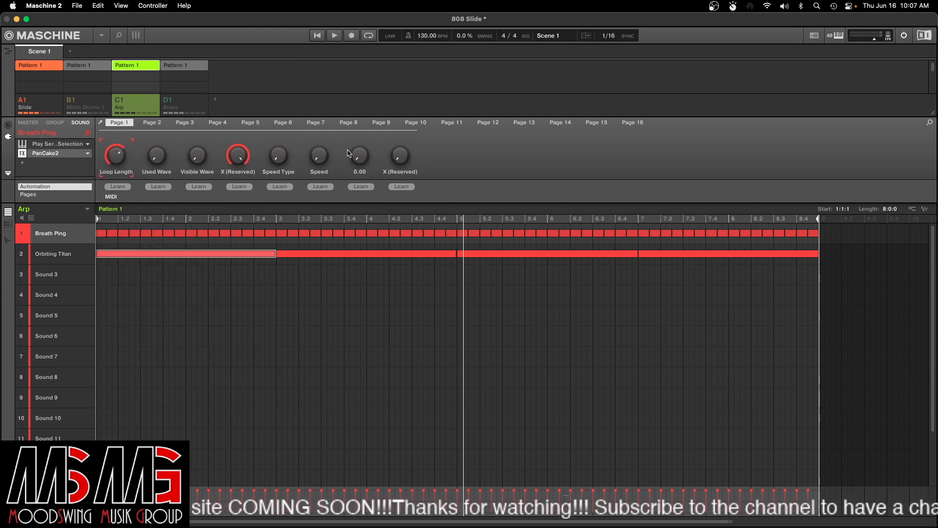
# Step: Add the Cableguys HalfTime (VST) effect after PanCake2 on the Breath Ping sound
pyautogui.click(23, 163)
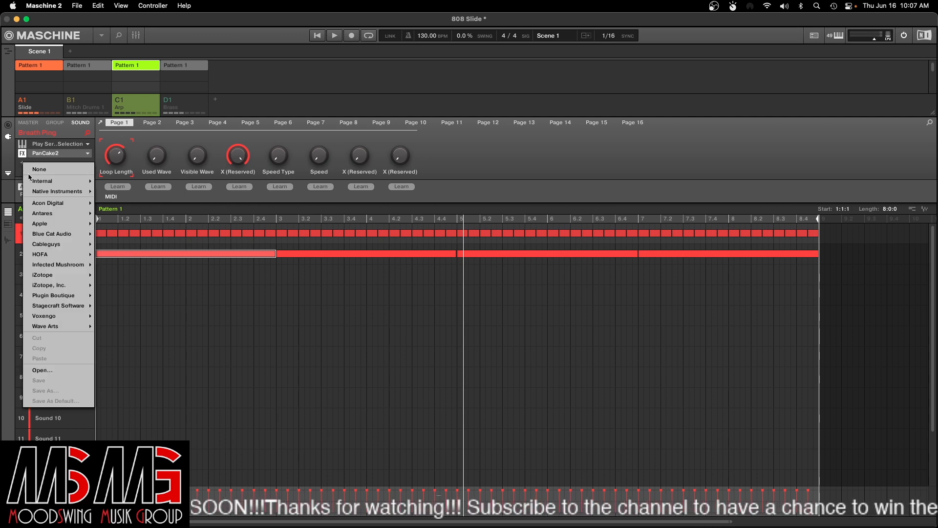
pyautogui.moveTo(55, 217)
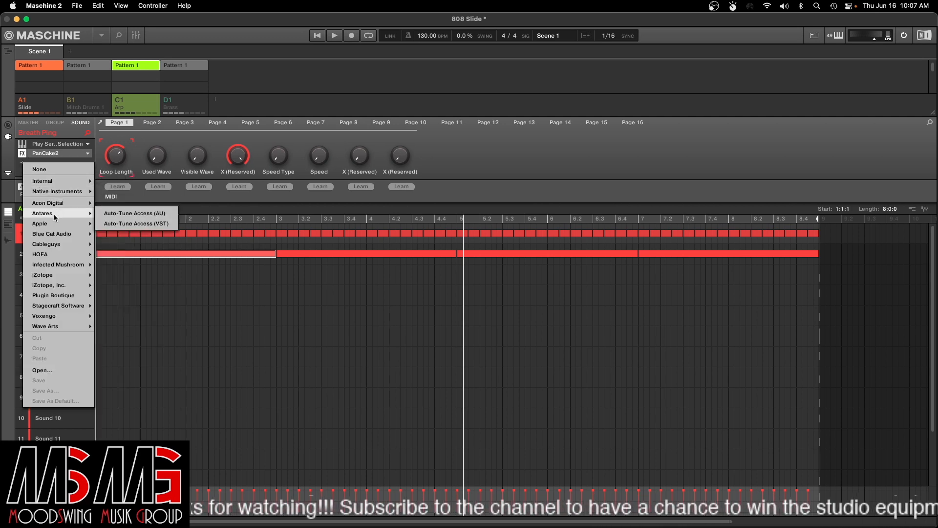
pyautogui.moveTo(61, 245)
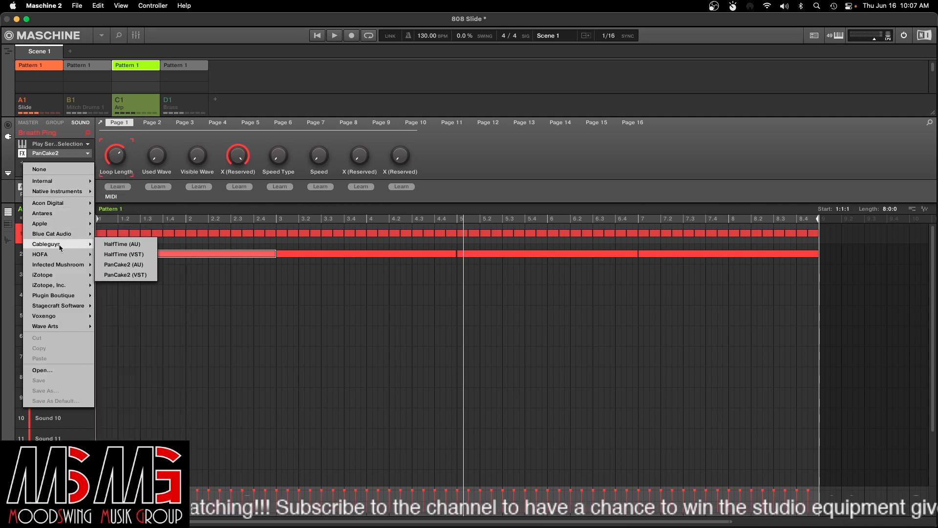
pyautogui.click(124, 254)
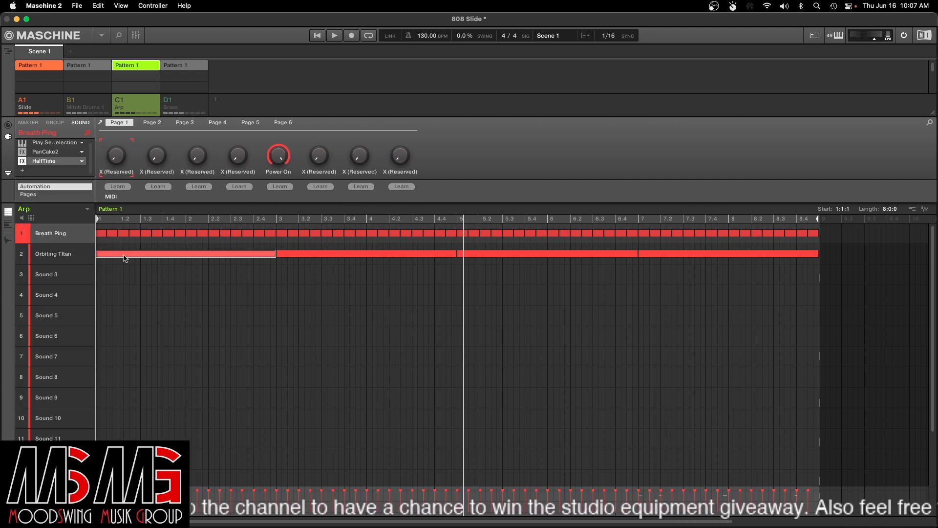
# Step: Examine the HalfTime effect's loop, mode and mix settings, and remove the effect from Breath Ping
pyautogui.click(52, 162)
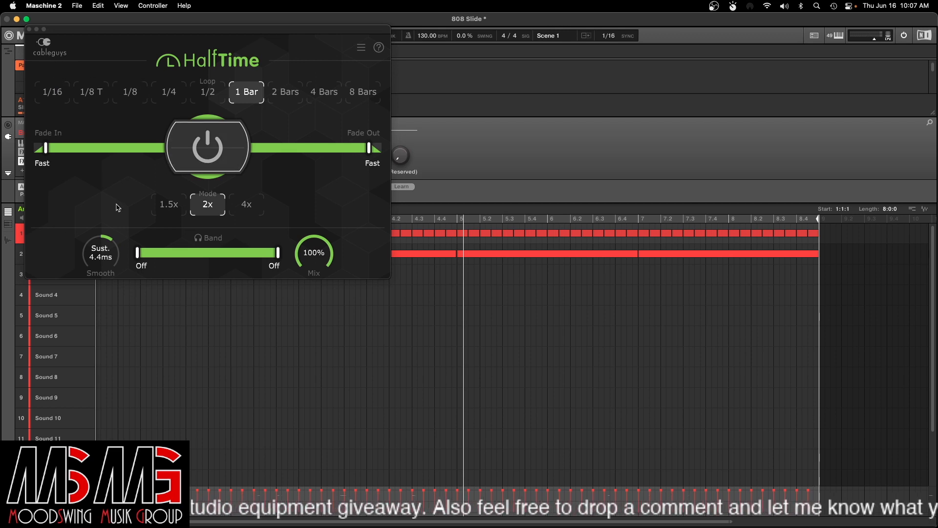
pyautogui.click(30, 30)
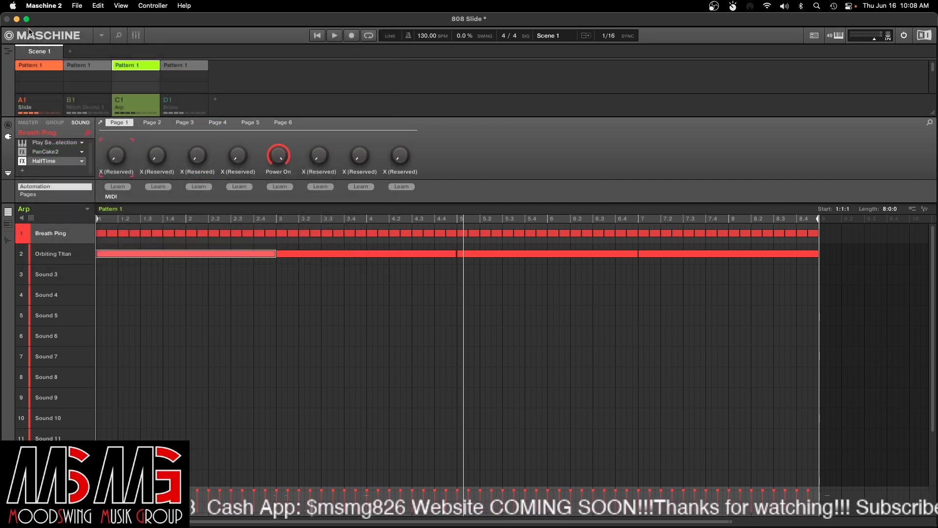
pyautogui.click(83, 163)
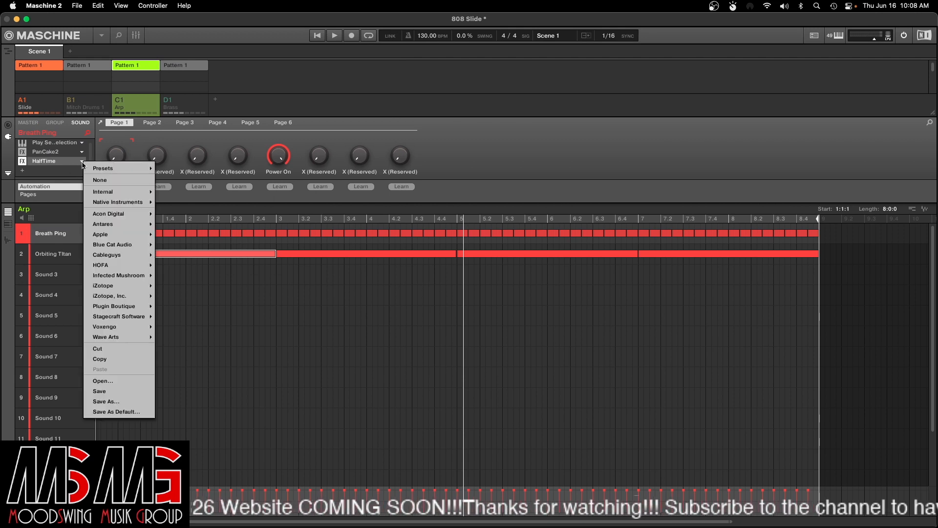
pyautogui.click(100, 184)
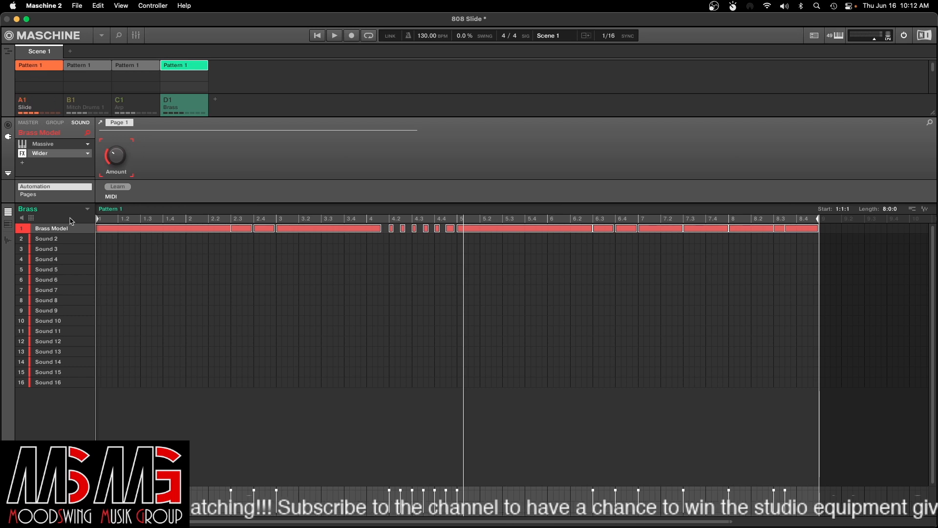
# Step: Switch to the Slide group and play the scene from the start with Slide, Mitch Drums 1 and Arp unmuted
pyautogui.click(47, 107)
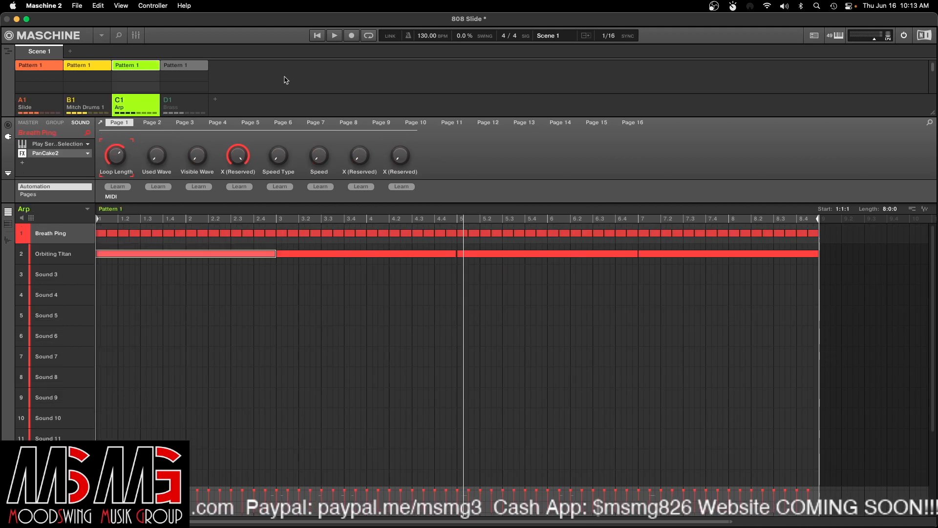
pyautogui.click(53, 106)
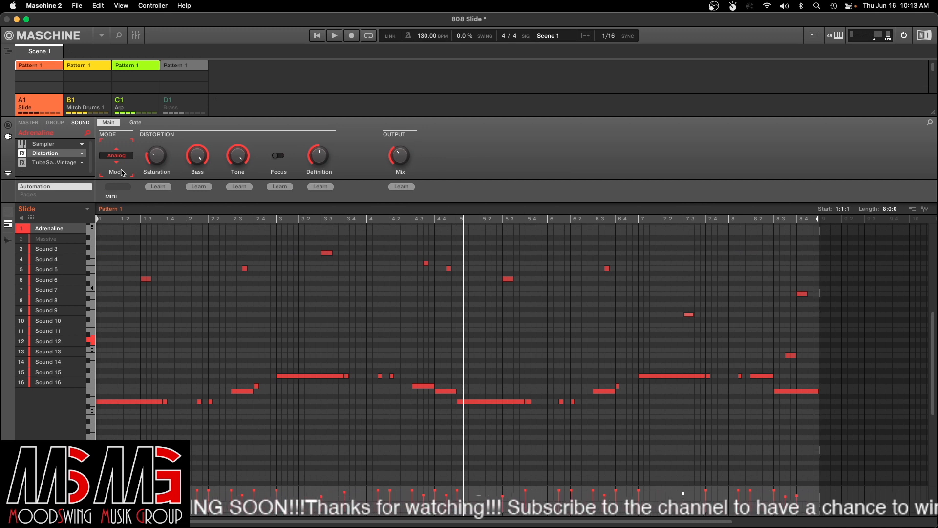
pyautogui.click(317, 36)
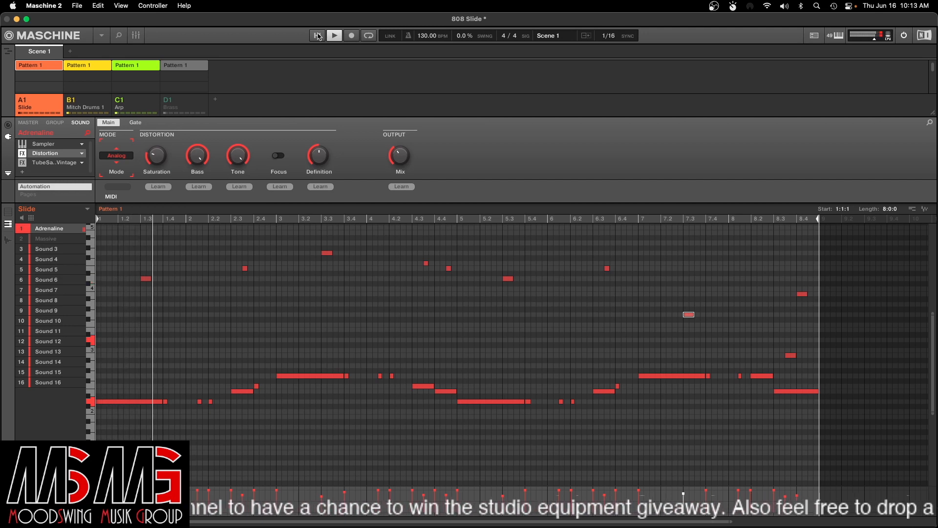